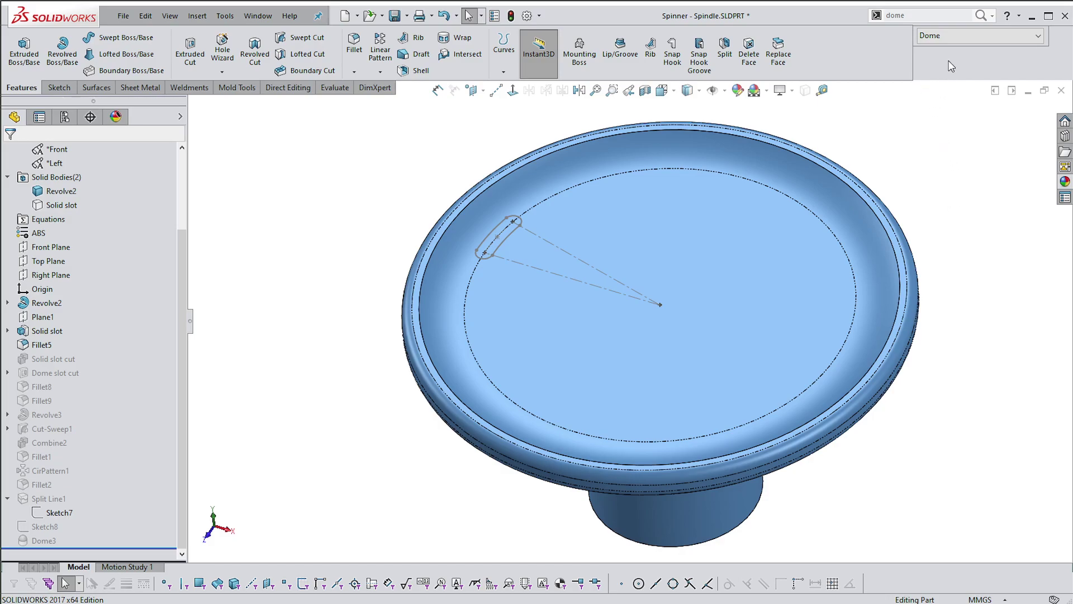
Locate the Dome command among the insertable features and through the command search.
click(947, 16)
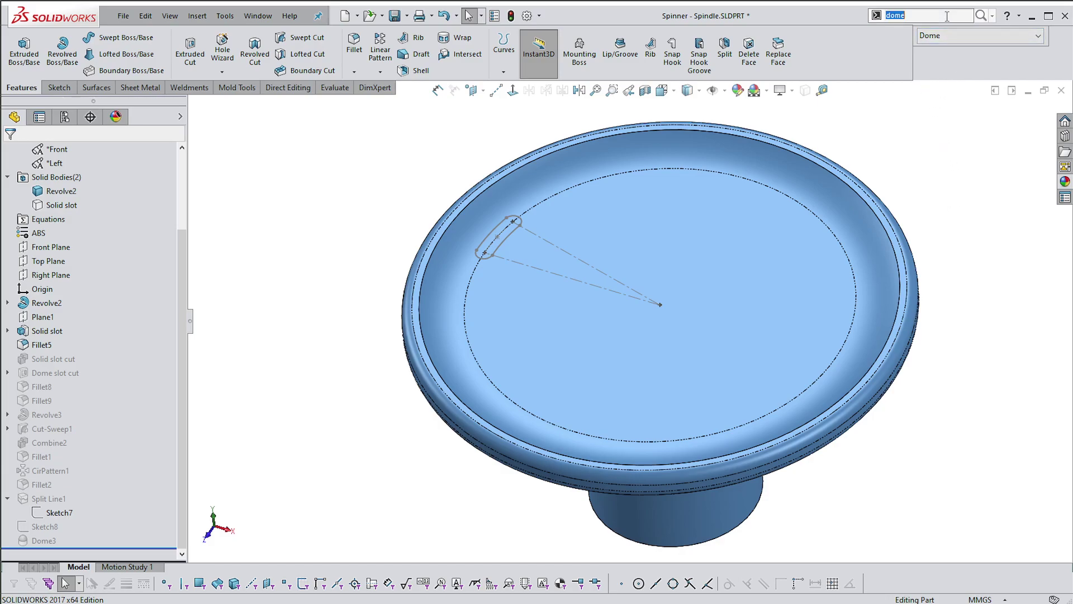
click(984, 18)
click(1029, 32)
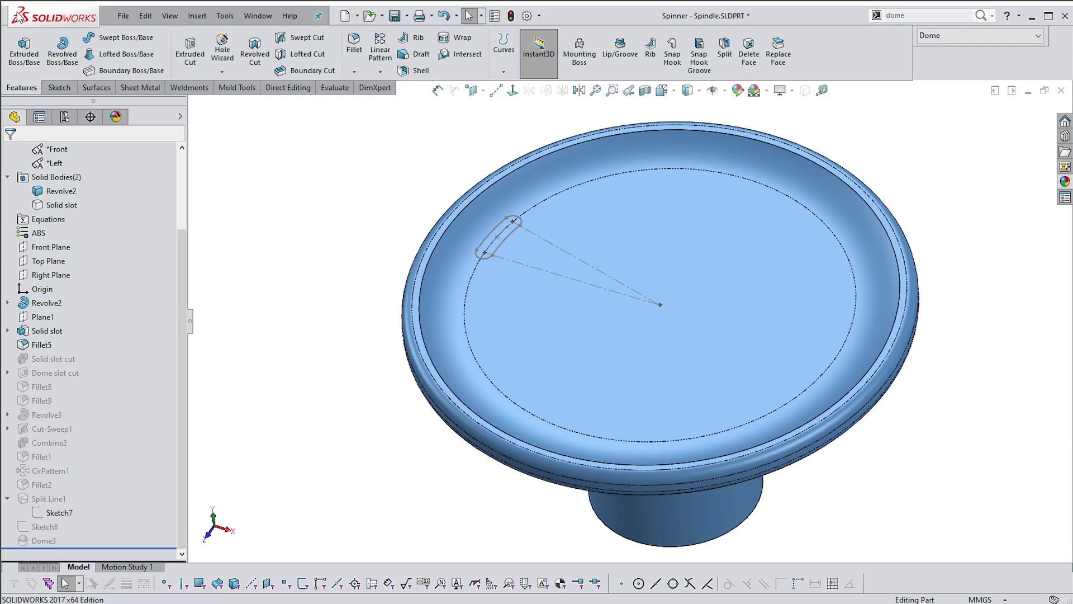
click(197, 15)
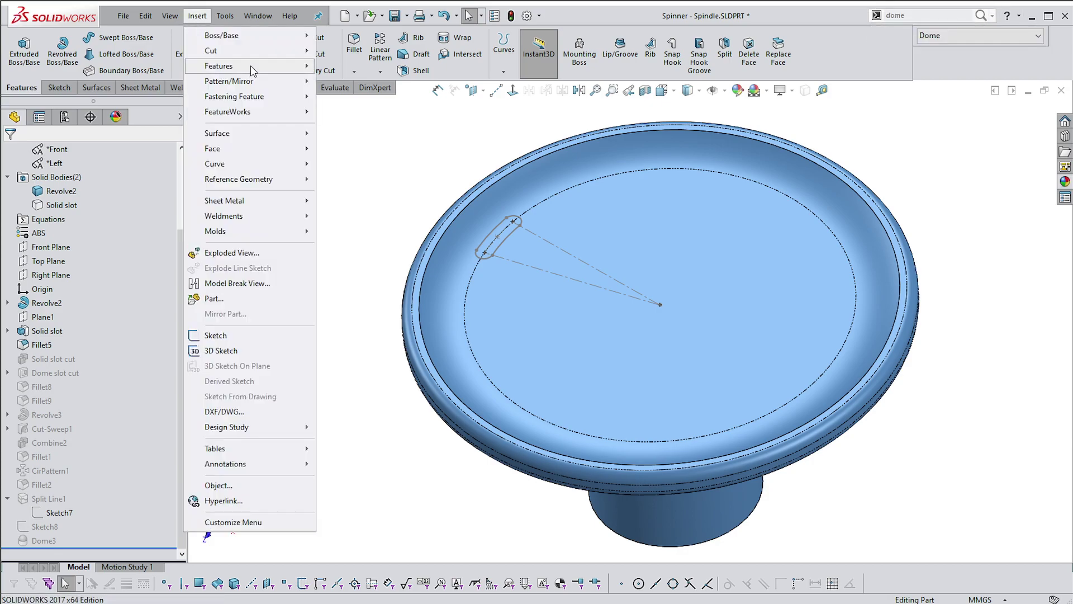
mouse_move(250, 66)
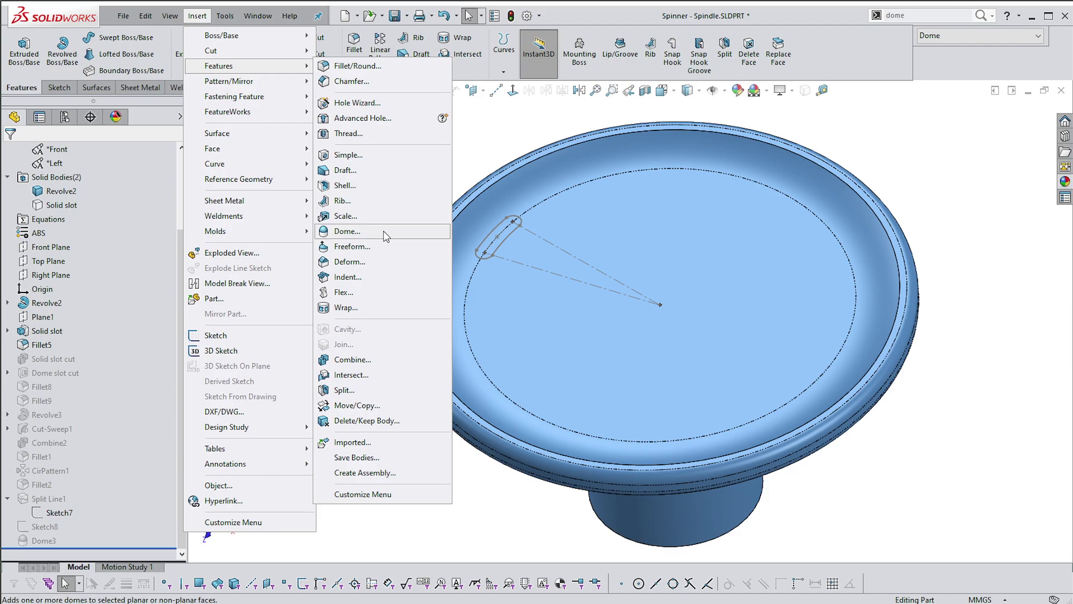
click(854, 109)
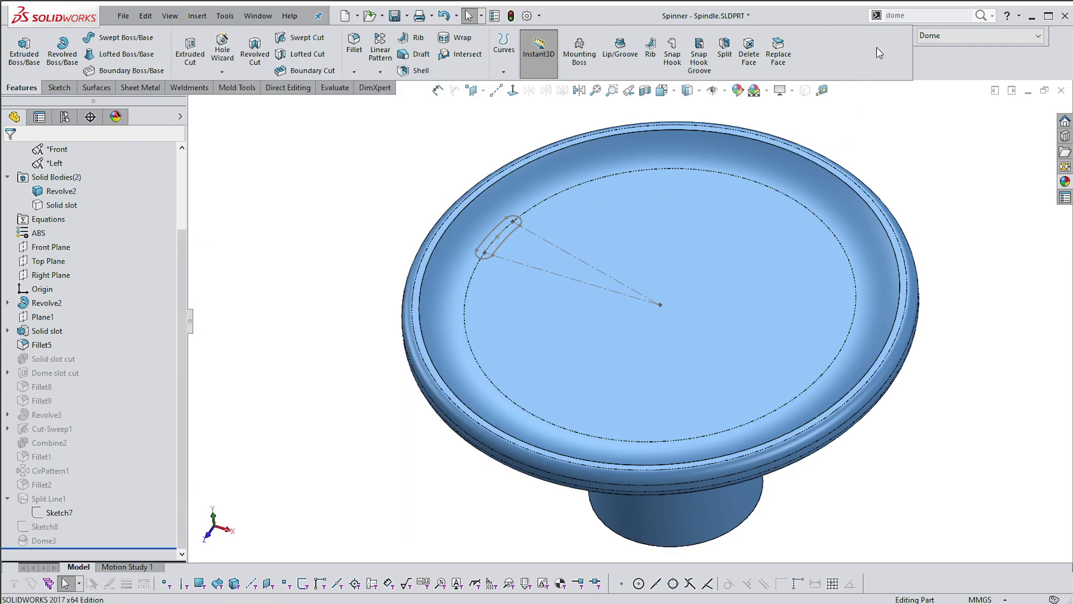
click(908, 15)
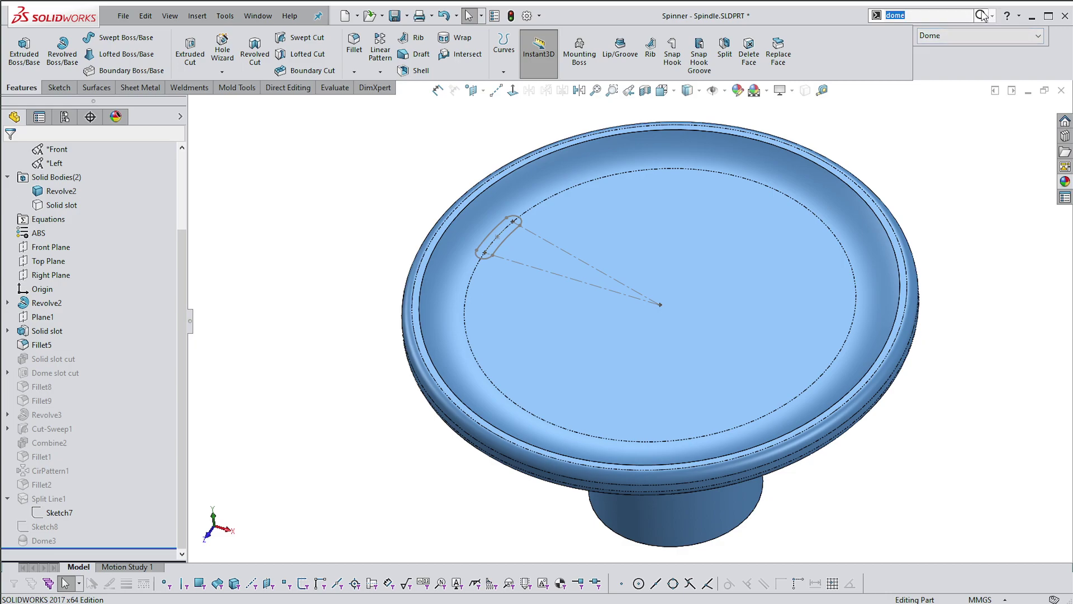
click(929, 32)
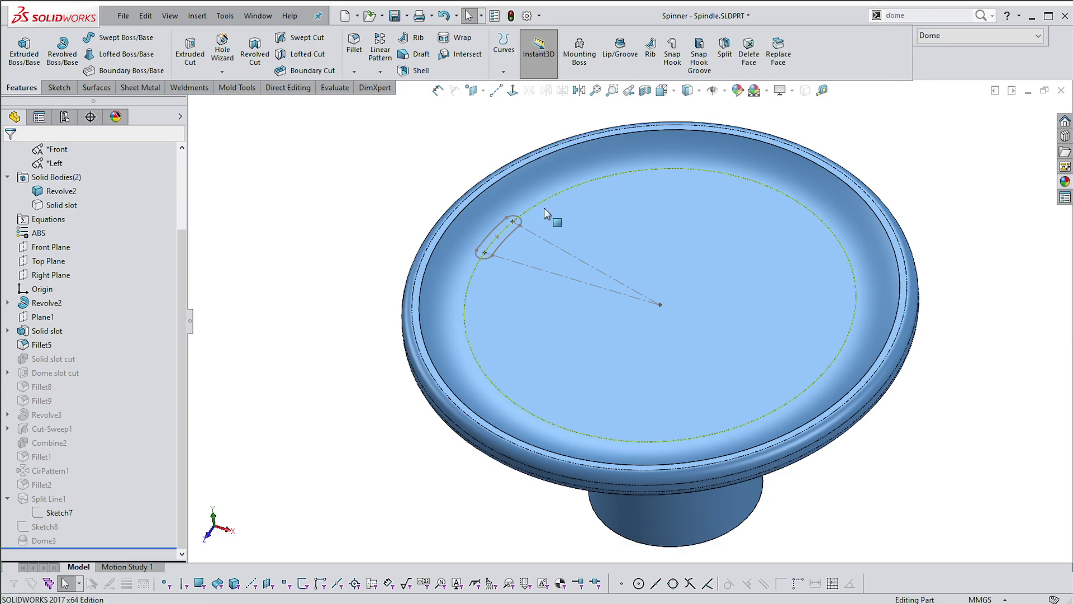
View the part in the Cap side configuration and return to the Dome configuration.
click(1039, 36)
click(942, 60)
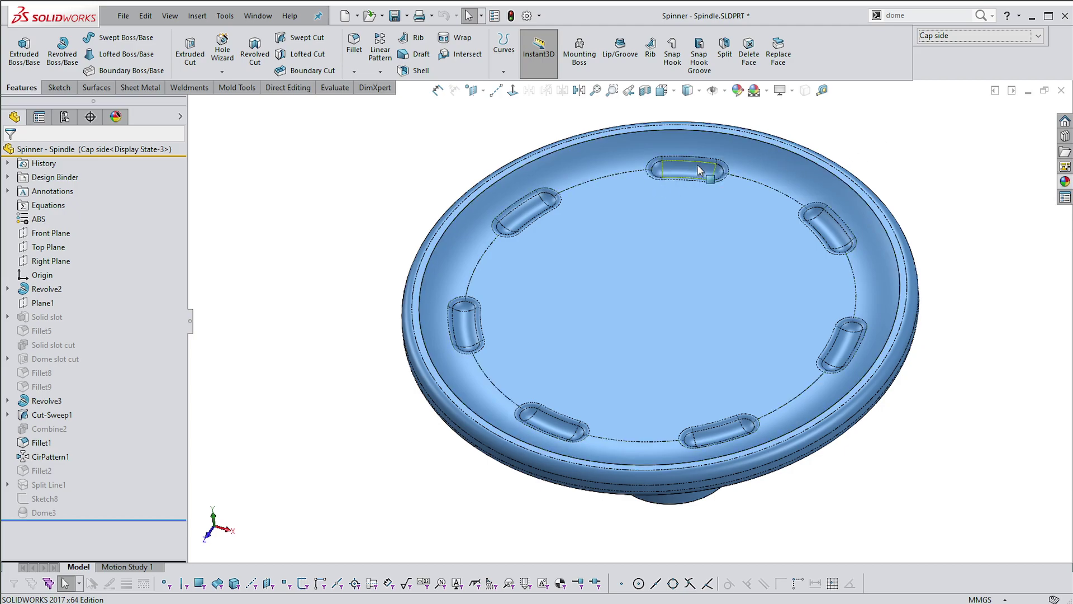
click(1040, 36)
click(930, 69)
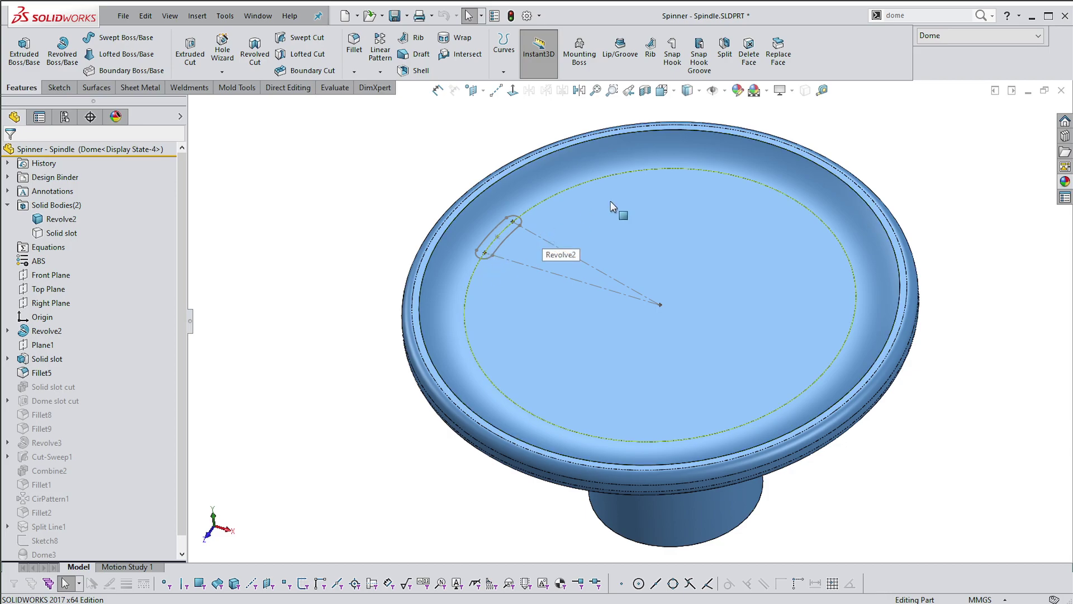
Unsuppress the Split Line1 feature and Sketch8 in the Dome configuration.
scroll(179, 475, down, 1)
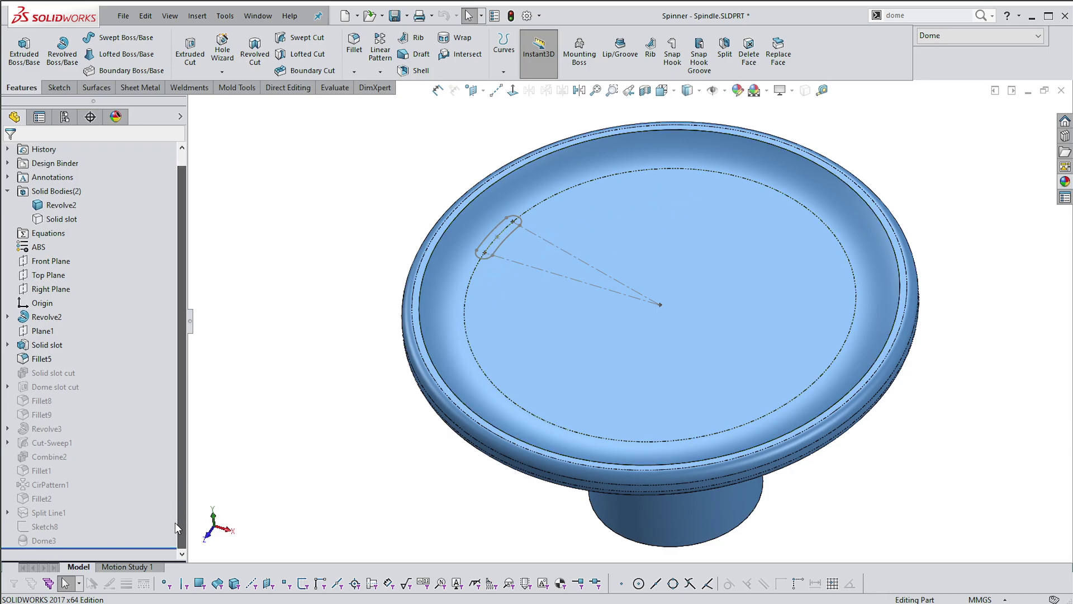
click(44, 517)
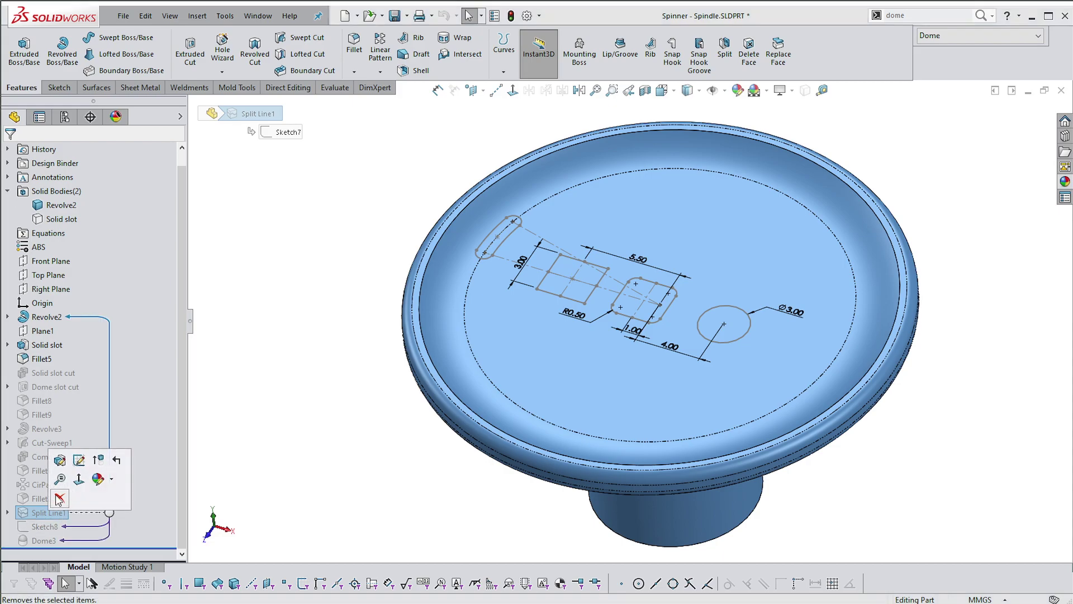
click(45, 527)
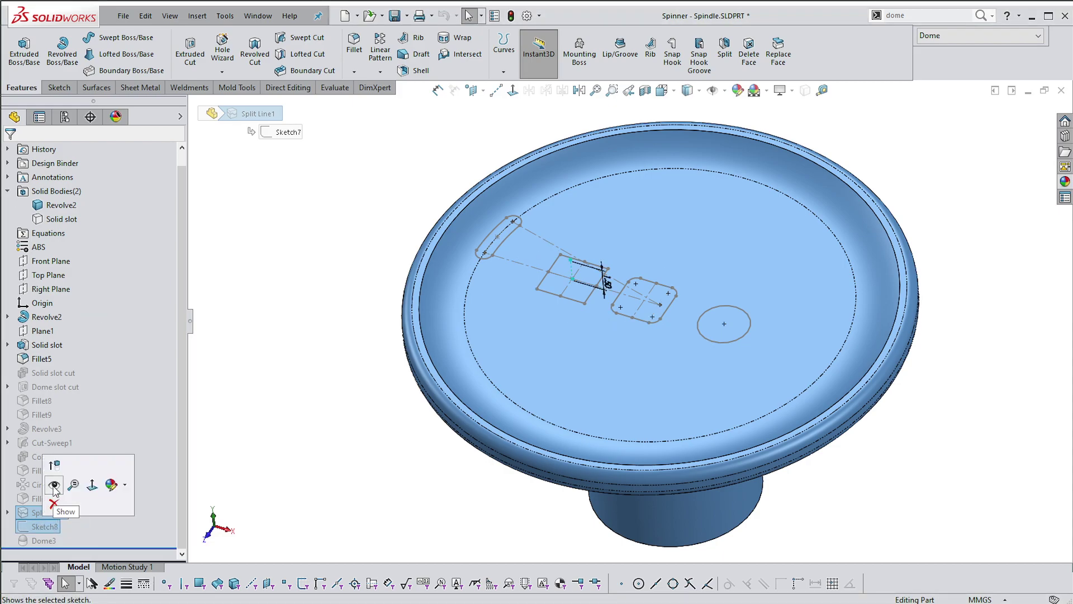
click(54, 485)
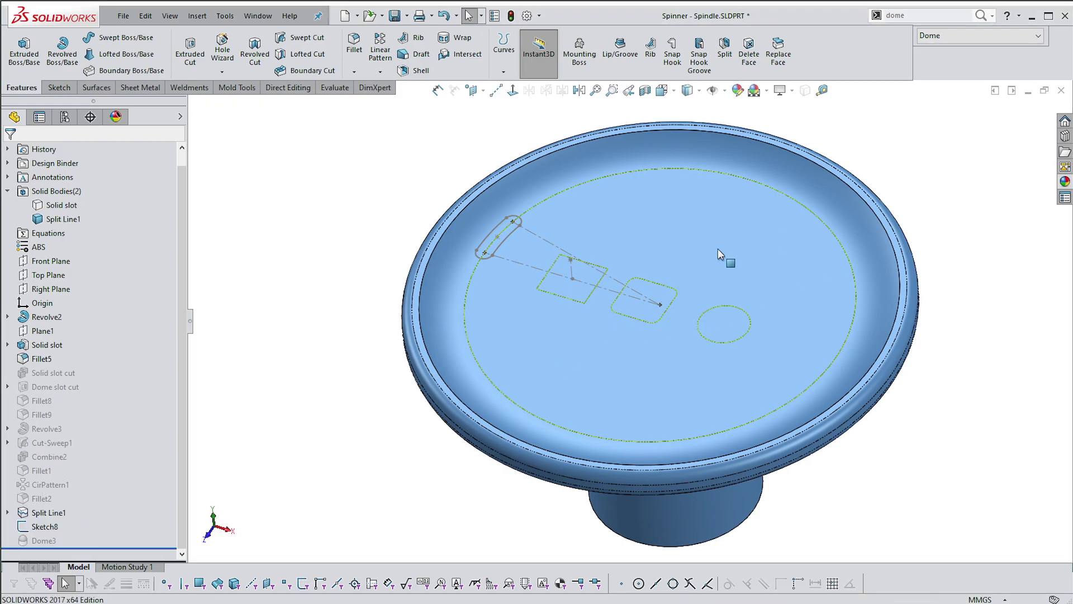
Examine the square, rounded square and circle in the split line's Sketch7, and locate the Split Line command.
click(8, 512)
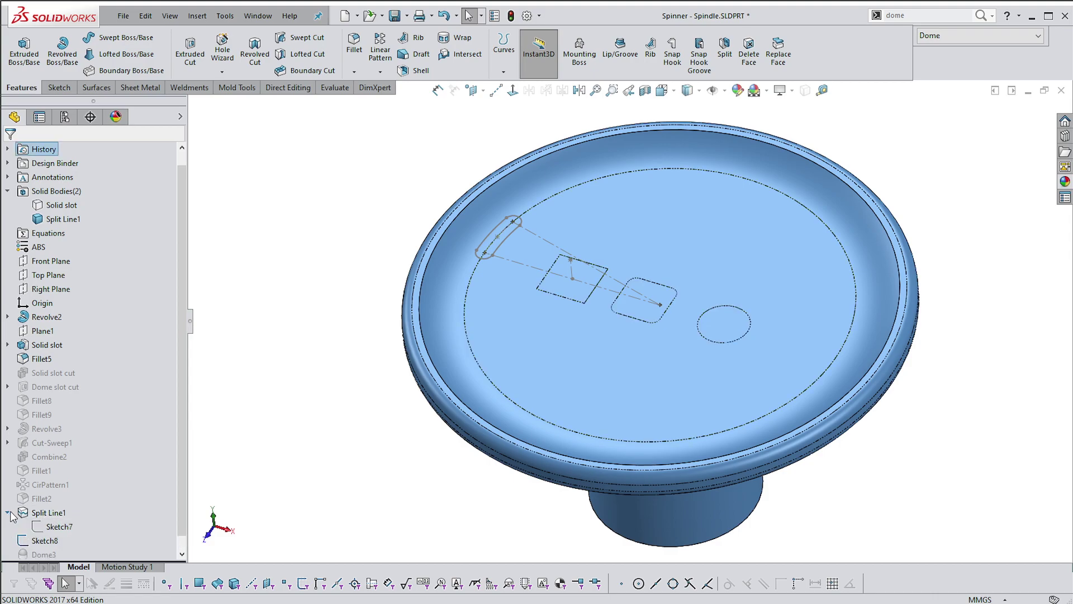
click(59, 527)
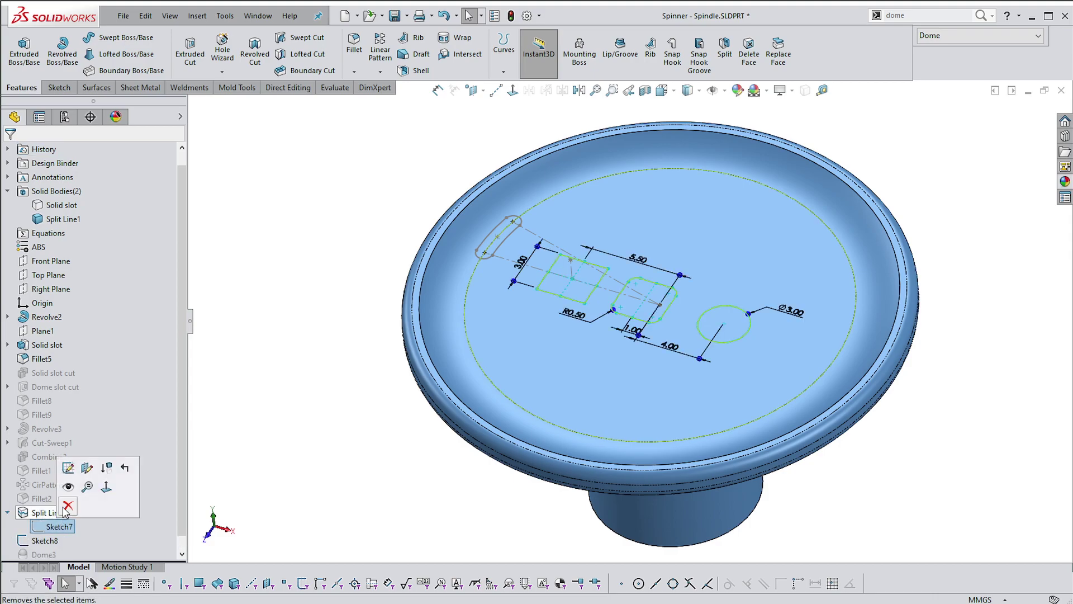
click(68, 469)
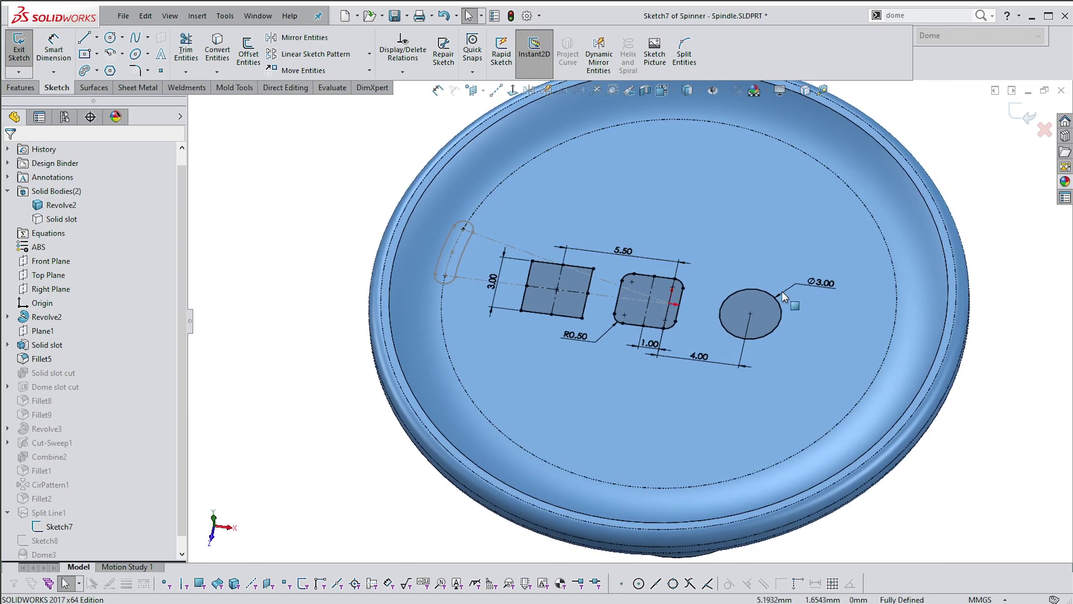
click(1014, 117)
click(508, 65)
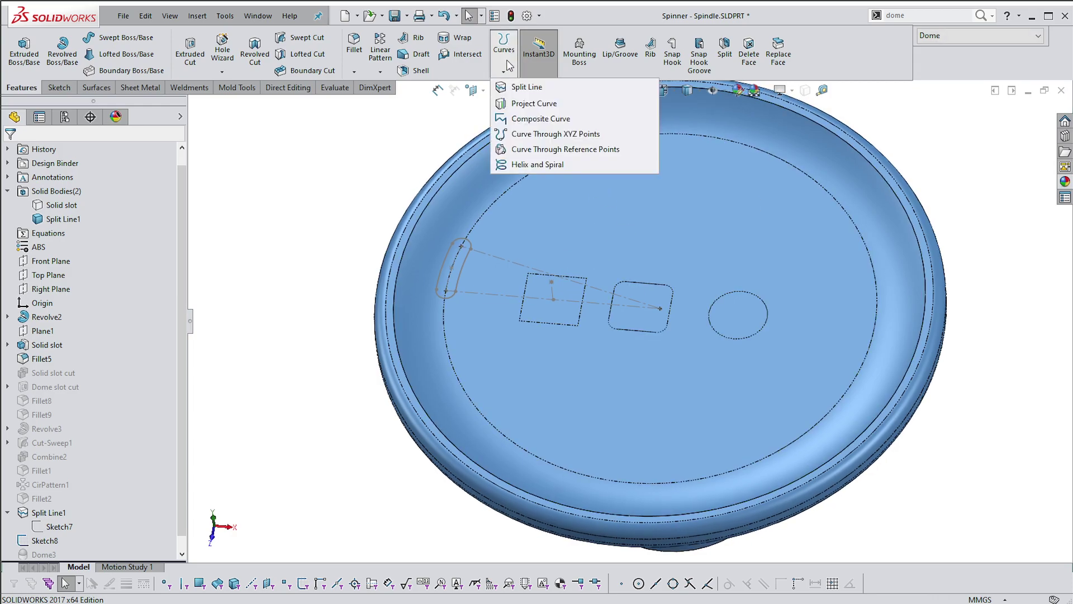
click(520, 88)
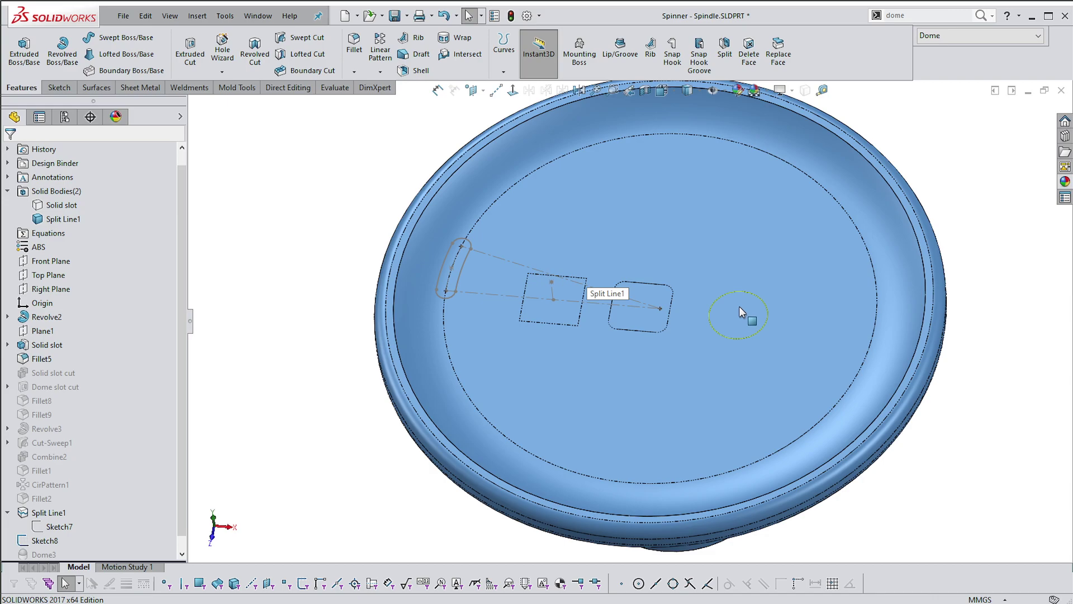
middle_drag(740, 306, 746, 297)
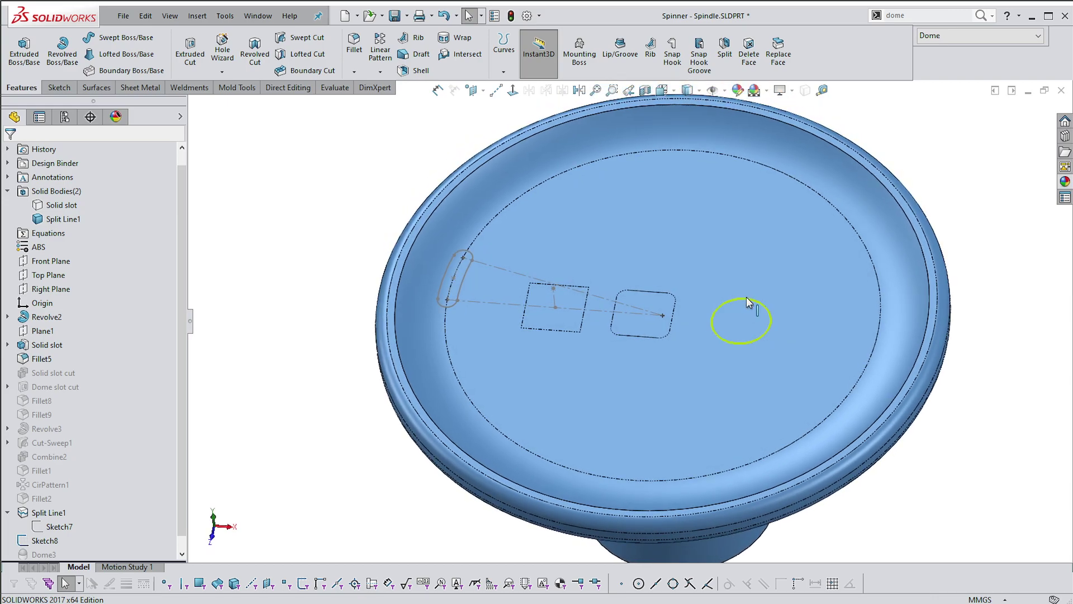
middle_drag(999, 205, 1011, 201)
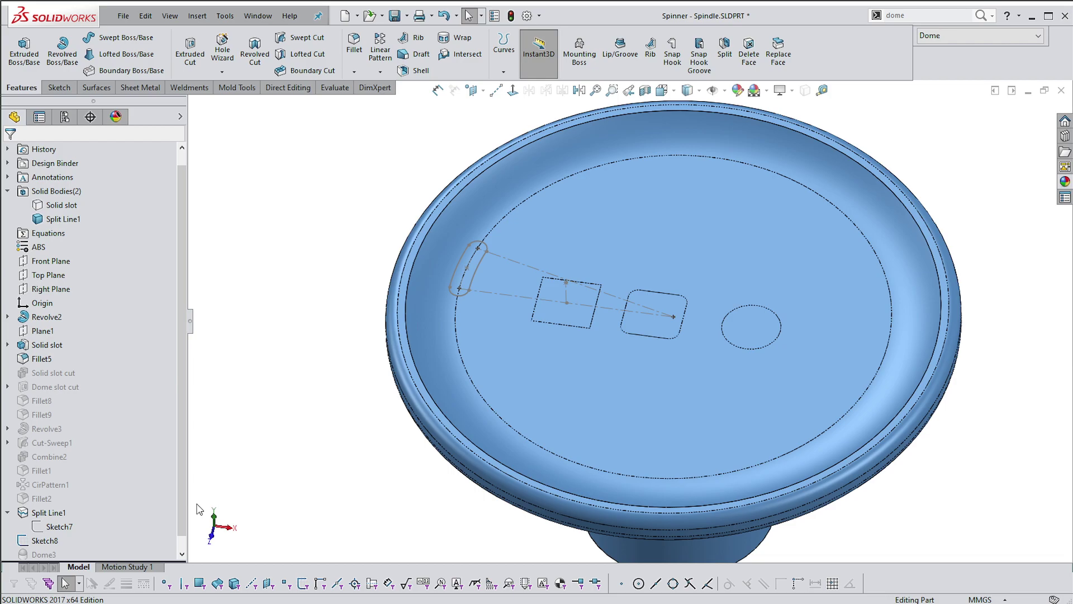
Start a Dome feature on the square split face of the disc.
click(974, 38)
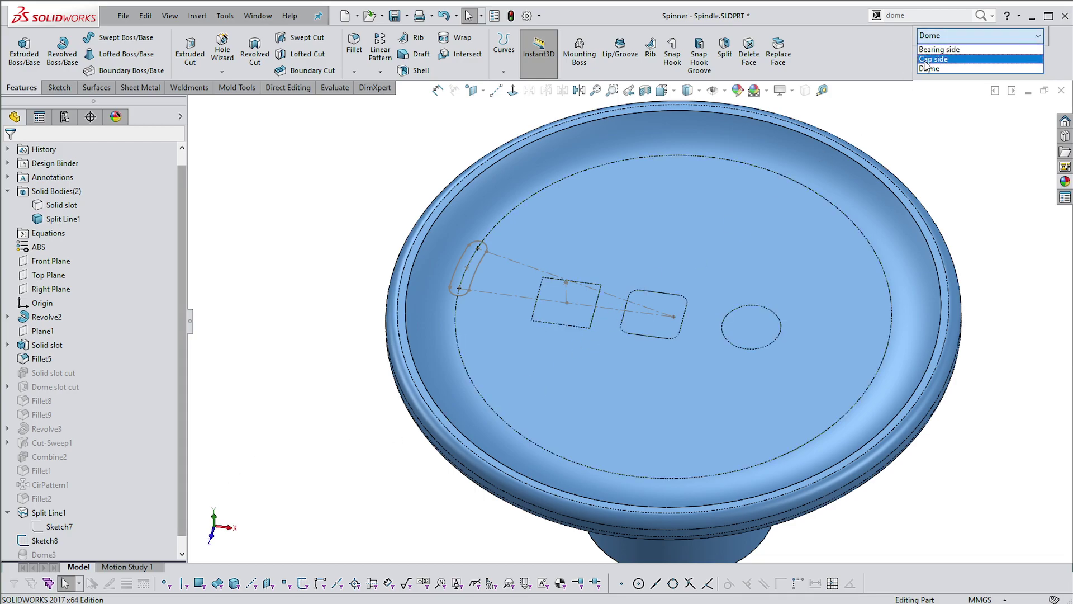
click(933, 37)
click(892, 16)
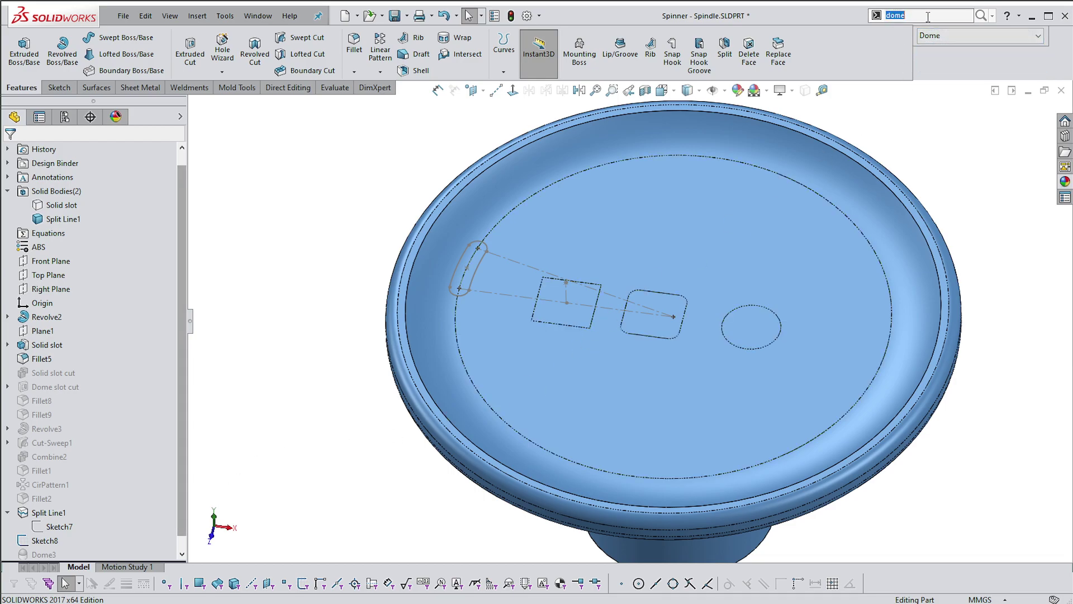
click(979, 16)
click(890, 34)
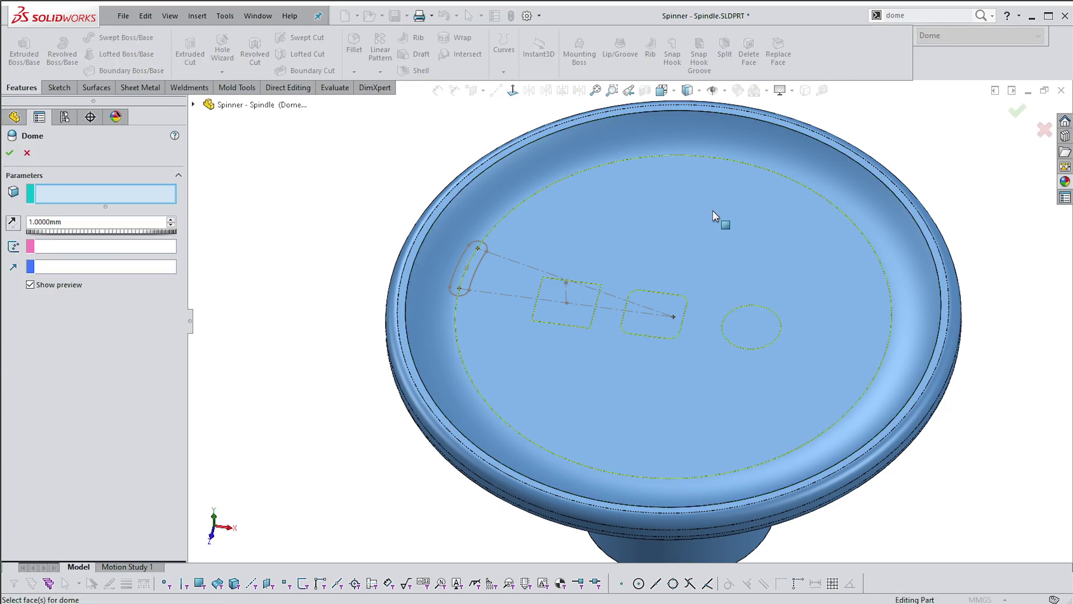
click(584, 293)
Preview the square face's dome at distances up to 4 mm and return the distance to 1 mm.
middle_drag(582, 292, 486, 279)
scroll(574, 307, down, 2)
scroll(575, 308, down, 1)
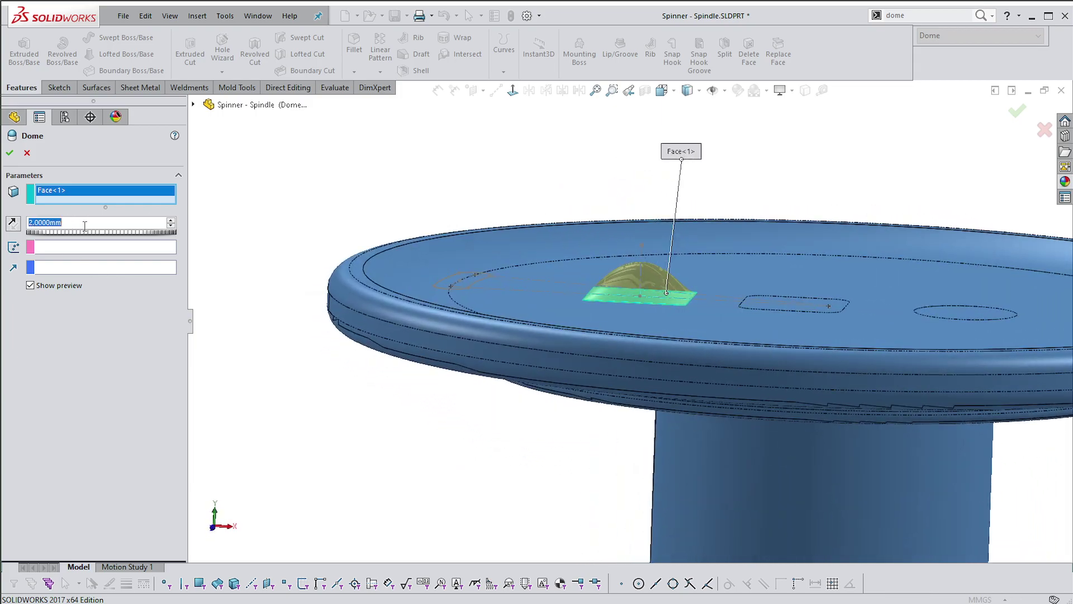
scroll(84, 225, up, 2)
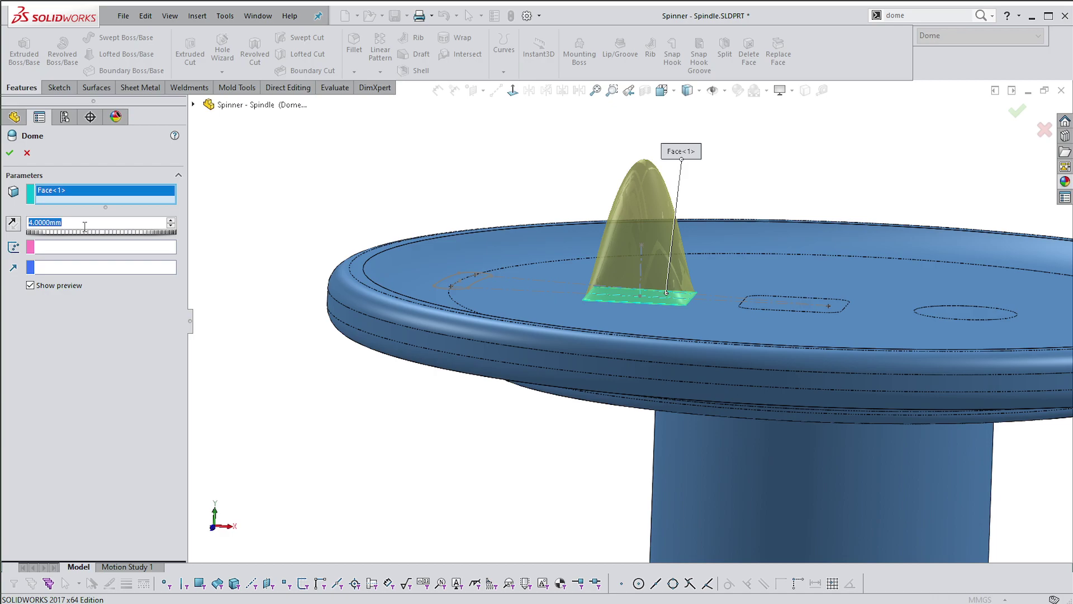
scroll(84, 226, down, 2)
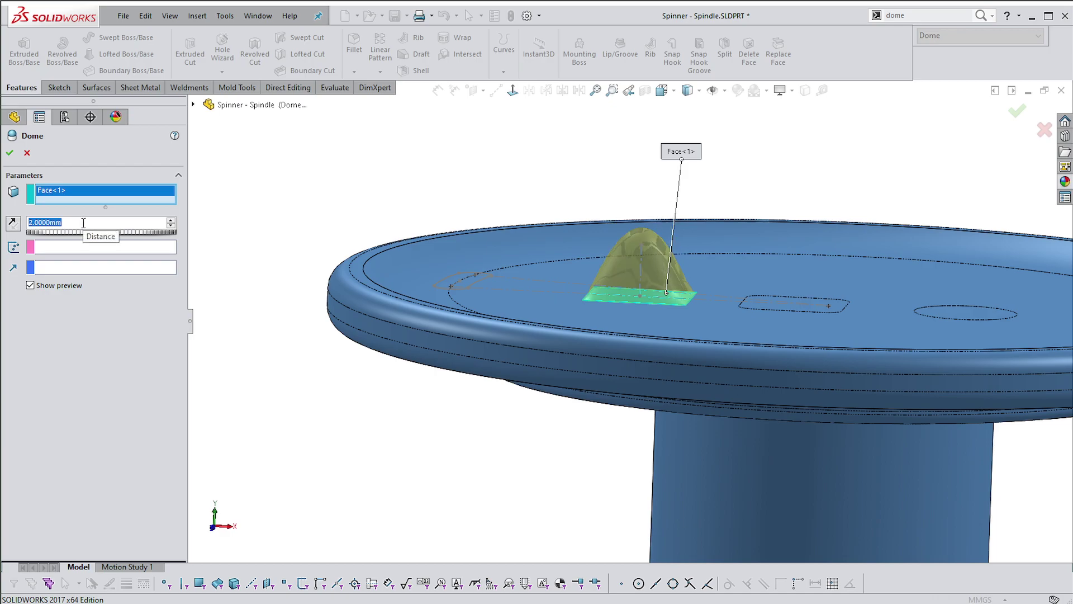
scroll(83, 223, down, 1)
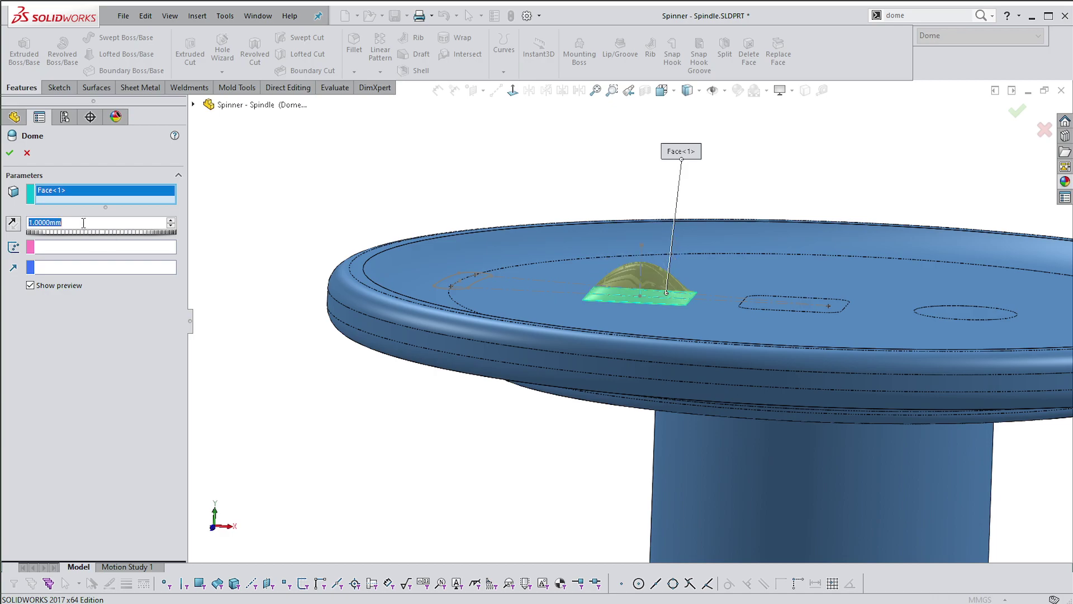
Constrain the dome to the upper endpoint of the vertical line in Sketch8 and finish the feature.
click(50, 251)
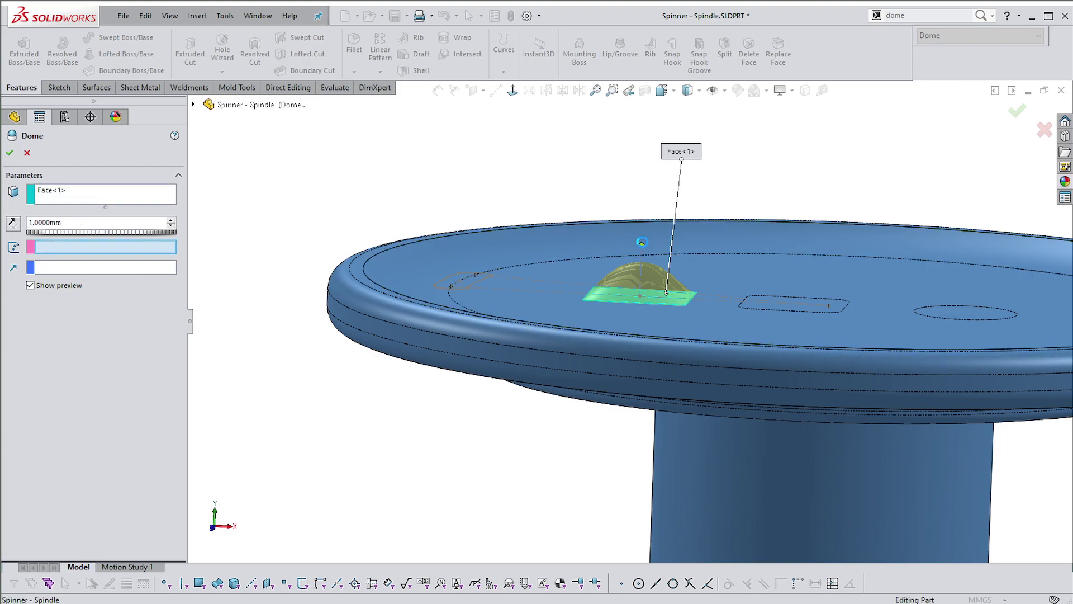
click(642, 244)
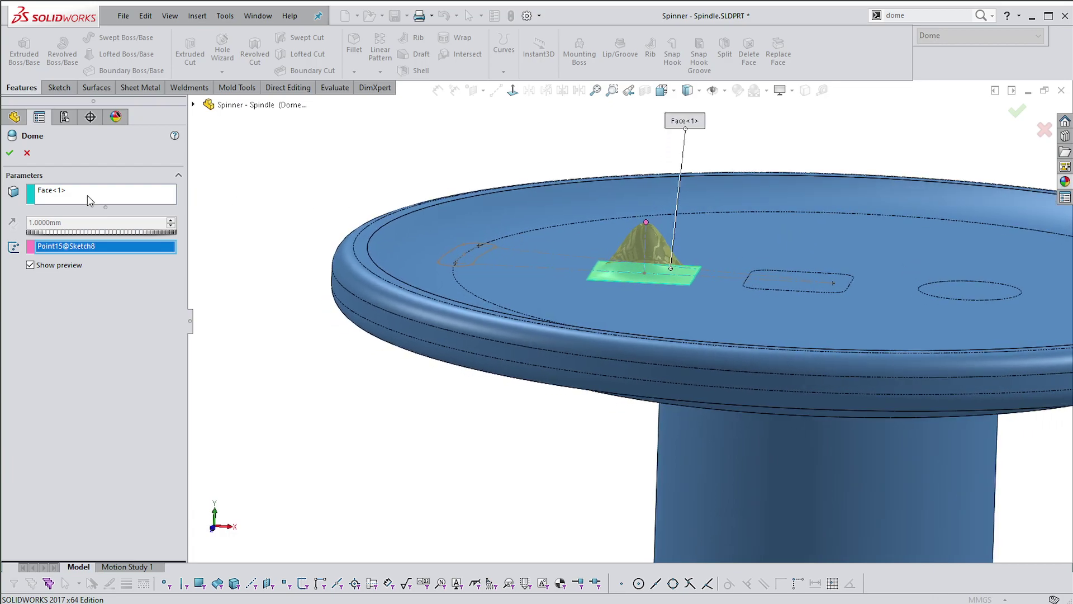
click(10, 153)
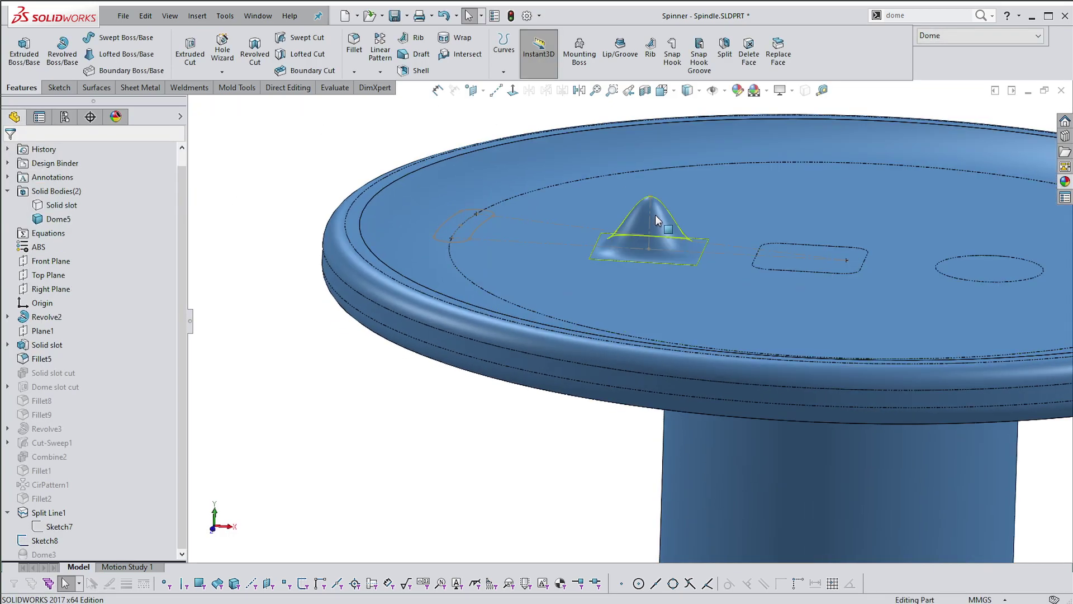
Edit Sketch8 and set the height of the dome's vertical guide line to 2.3 mm.
click(652, 209)
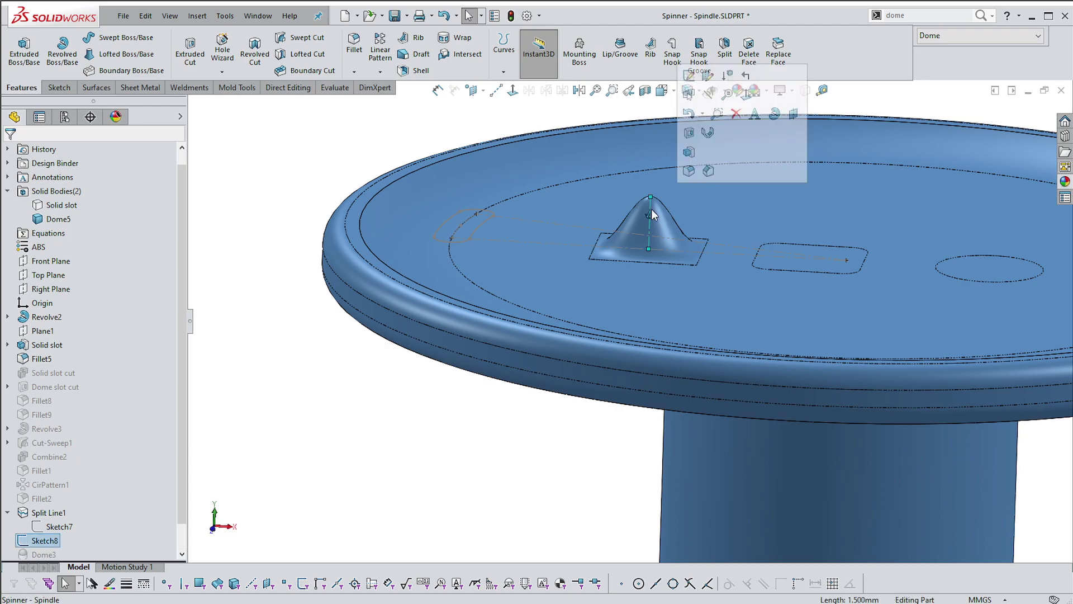
double_click(650, 206)
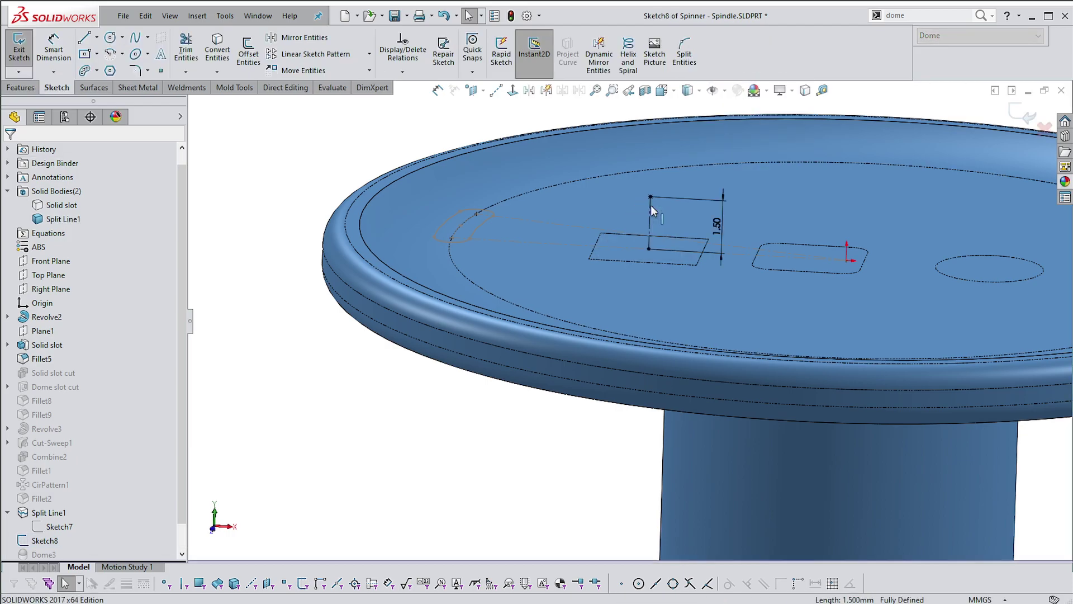
click(718, 224)
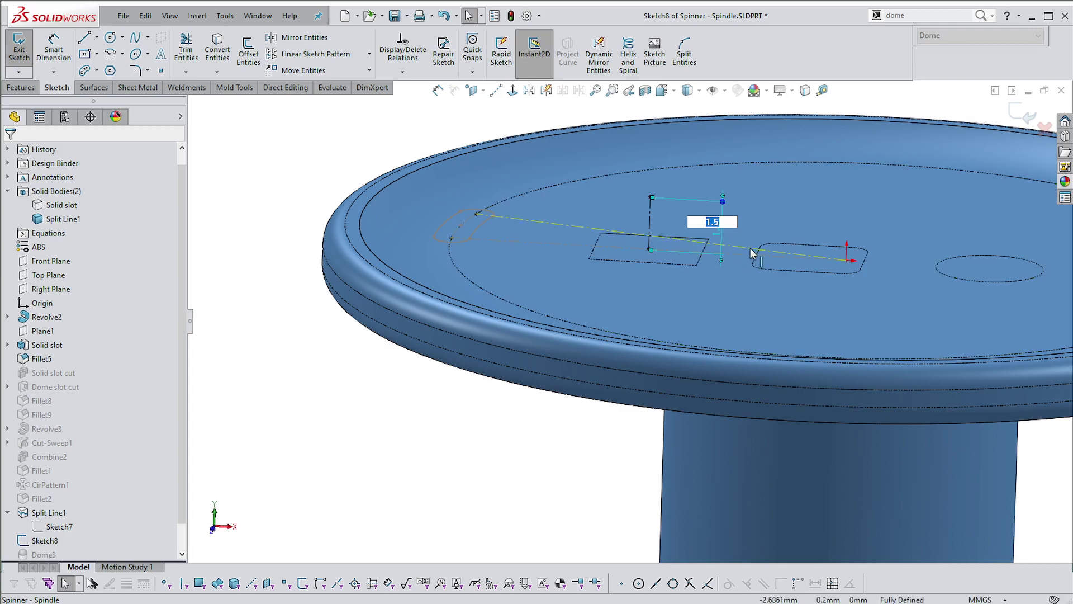
text(2.3)
key(Return)
click(1019, 118)
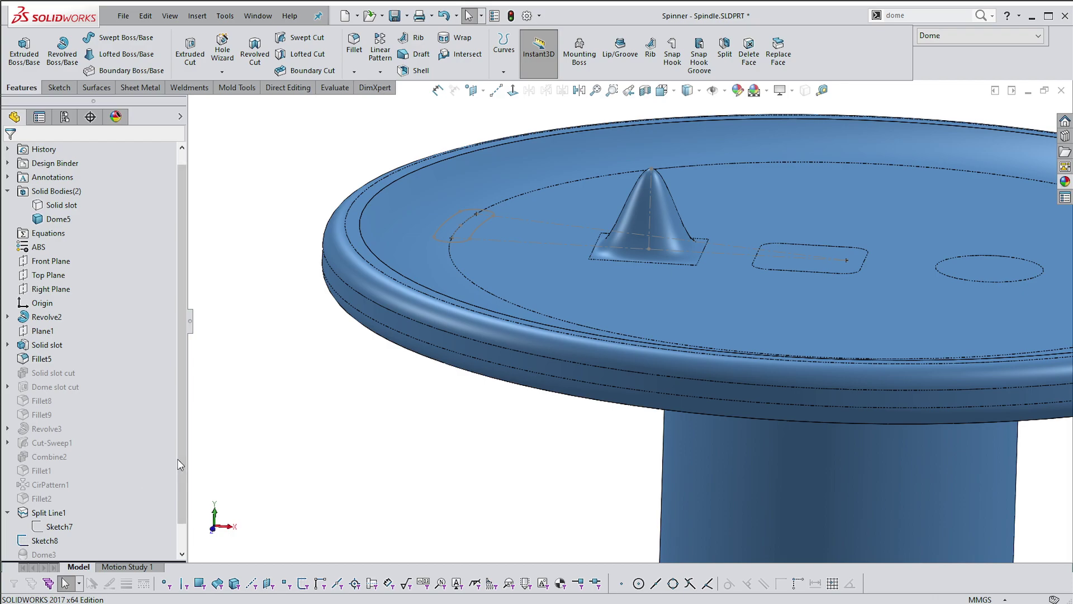
Edit the Dome5 feature and replace its face with the rounded-corner split face.
scroll(180, 467, down, 2)
click(44, 541)
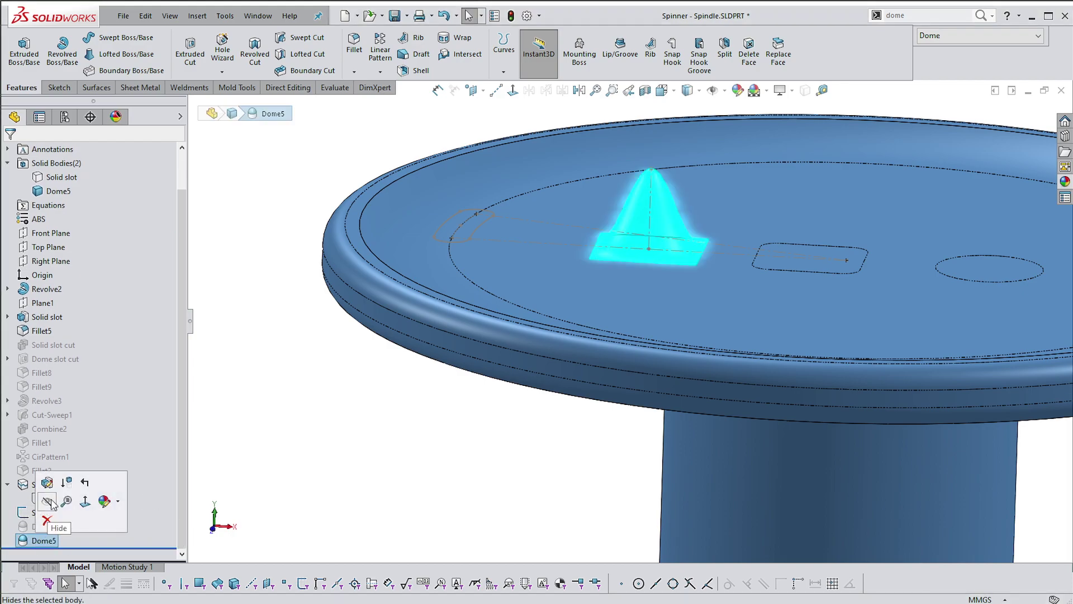
click(47, 482)
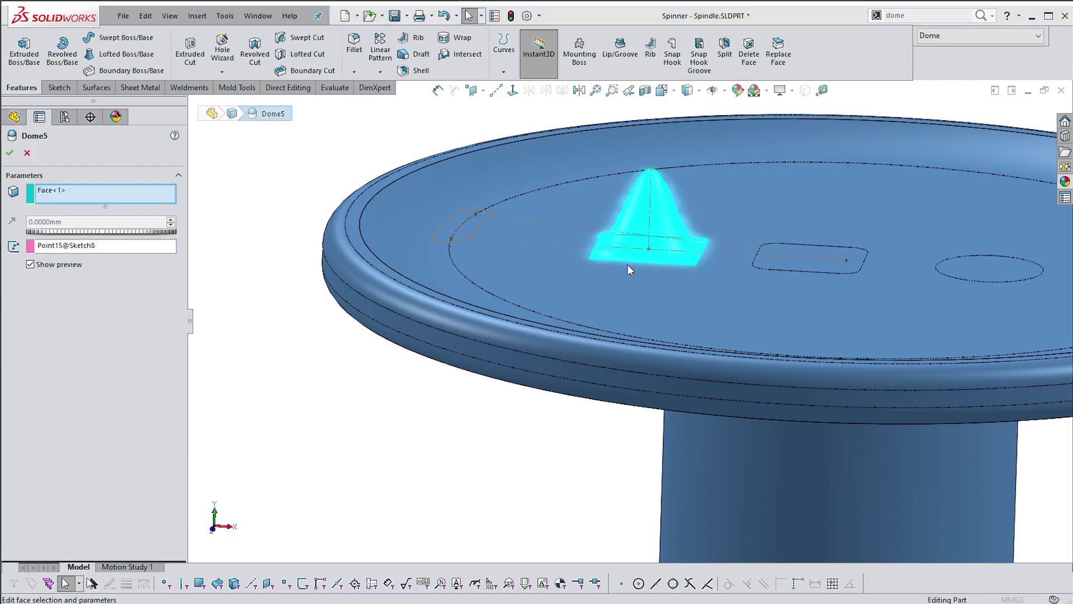
click(159, 190)
key(Delete)
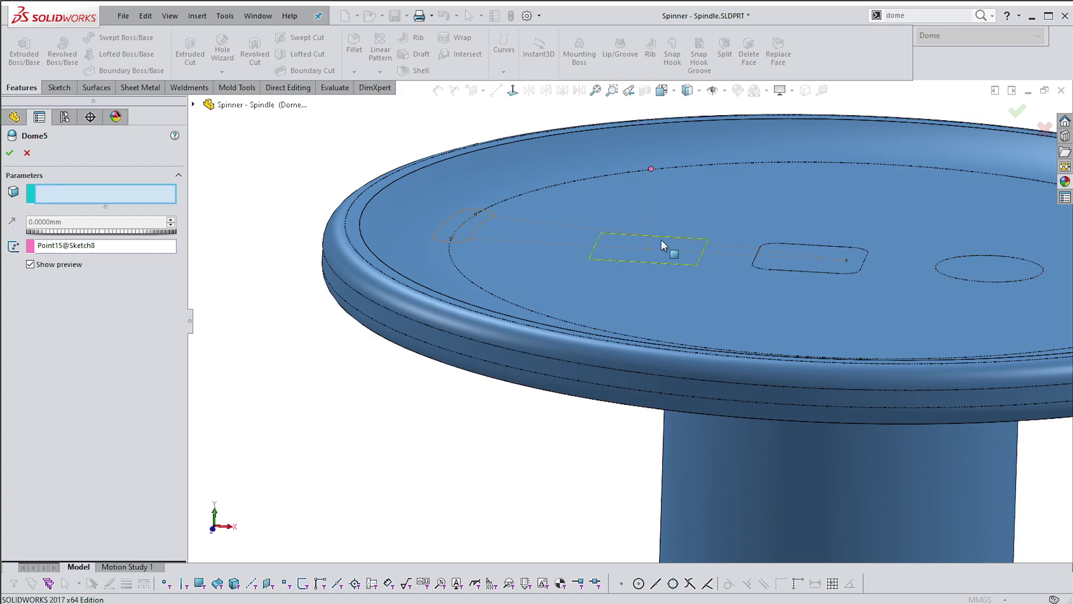
click(790, 248)
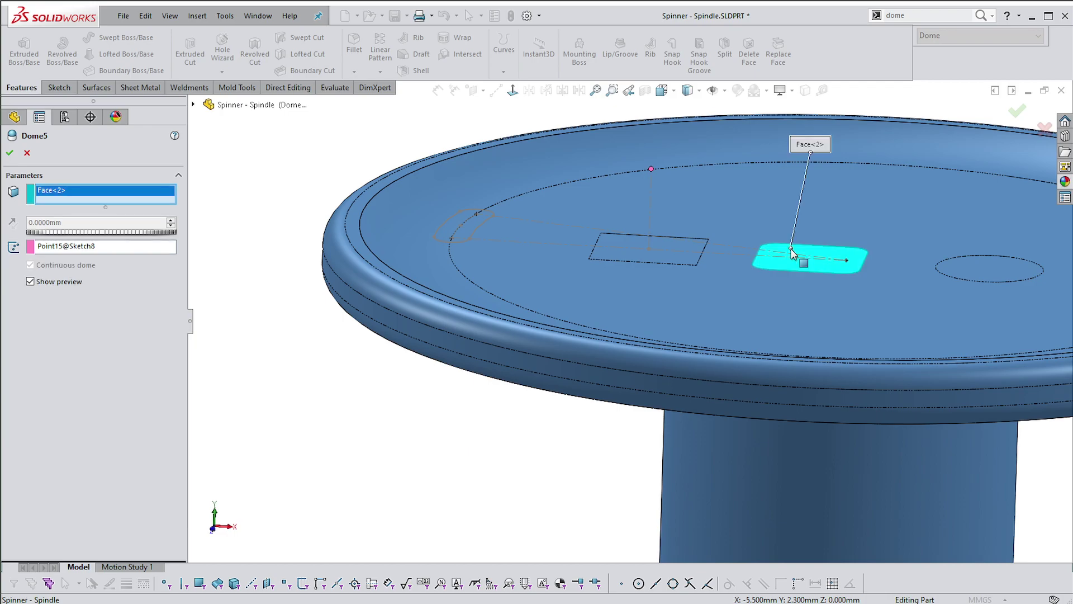
Remove the sketch point constraint from the dome and set its distance to 2 mm.
click(58, 247)
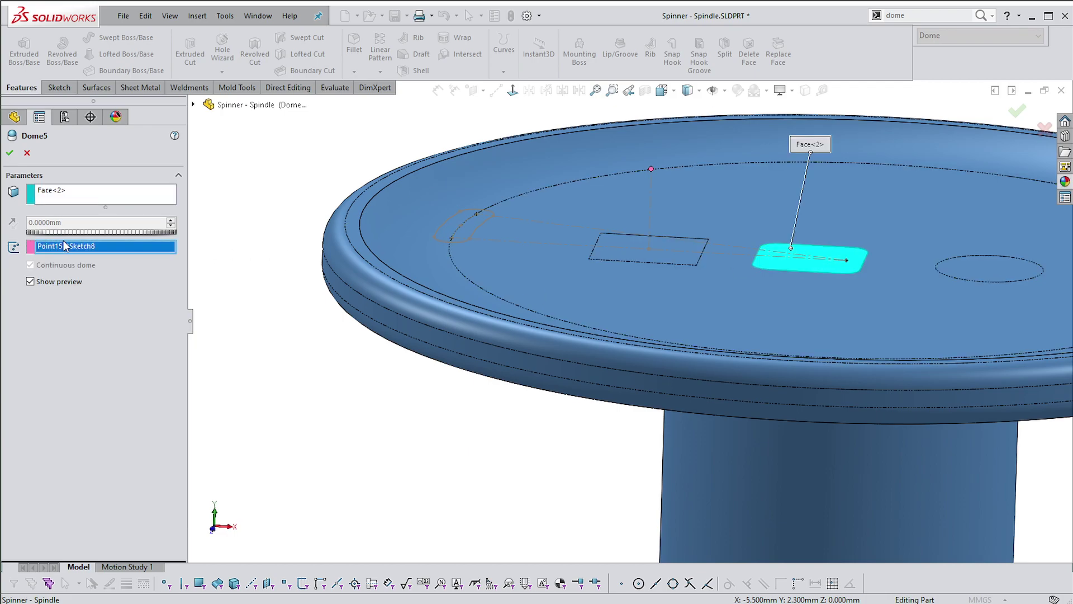
key(Delete)
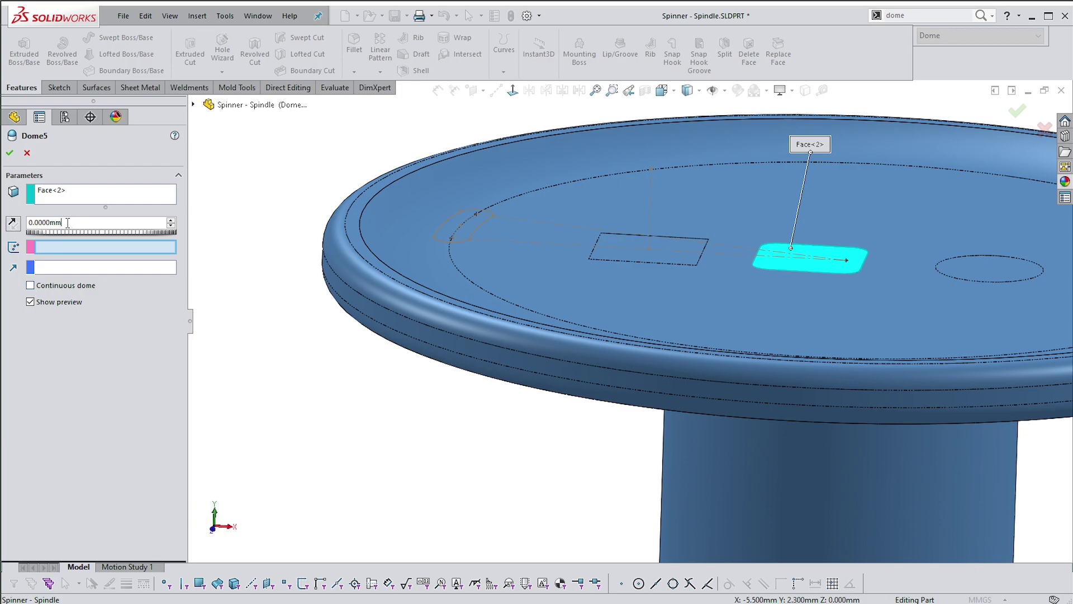
text(2)
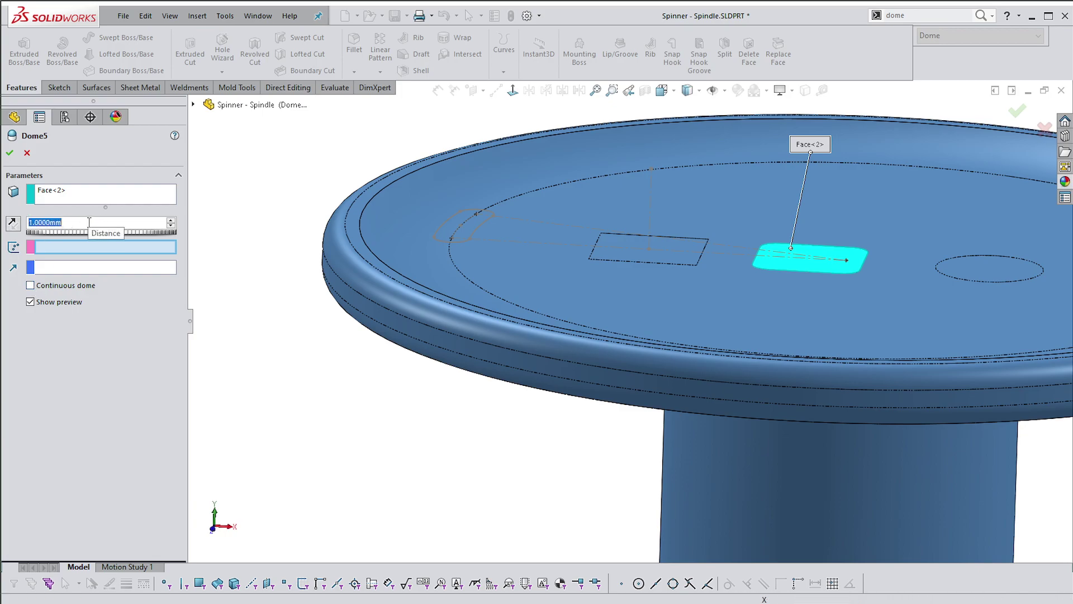
key(Return)
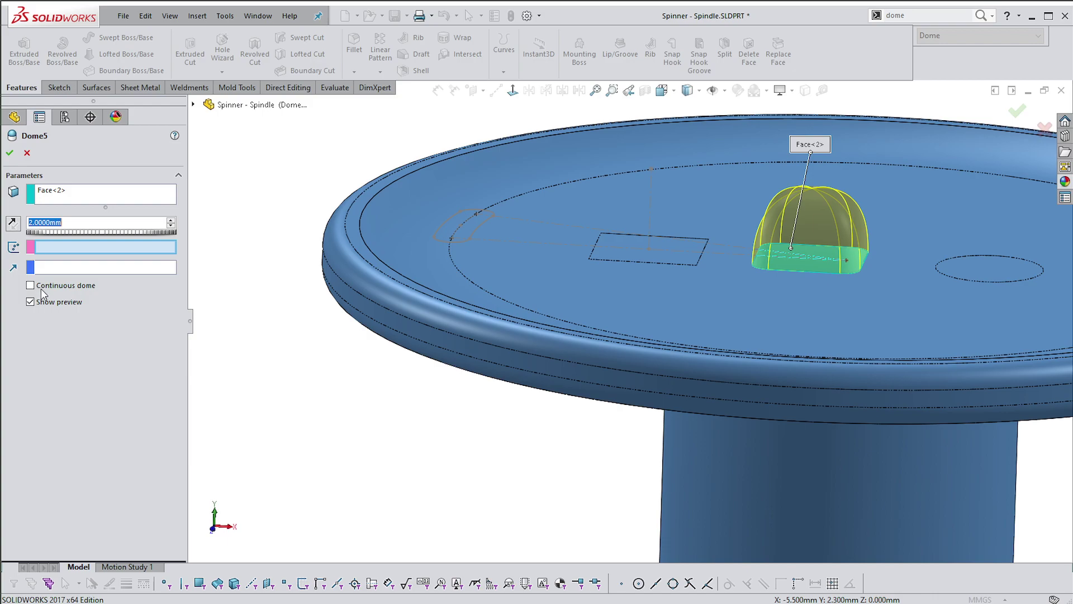
Preview the rounded face's dome as a continuous dome, turn that option off again and finish the feature.
click(30, 286)
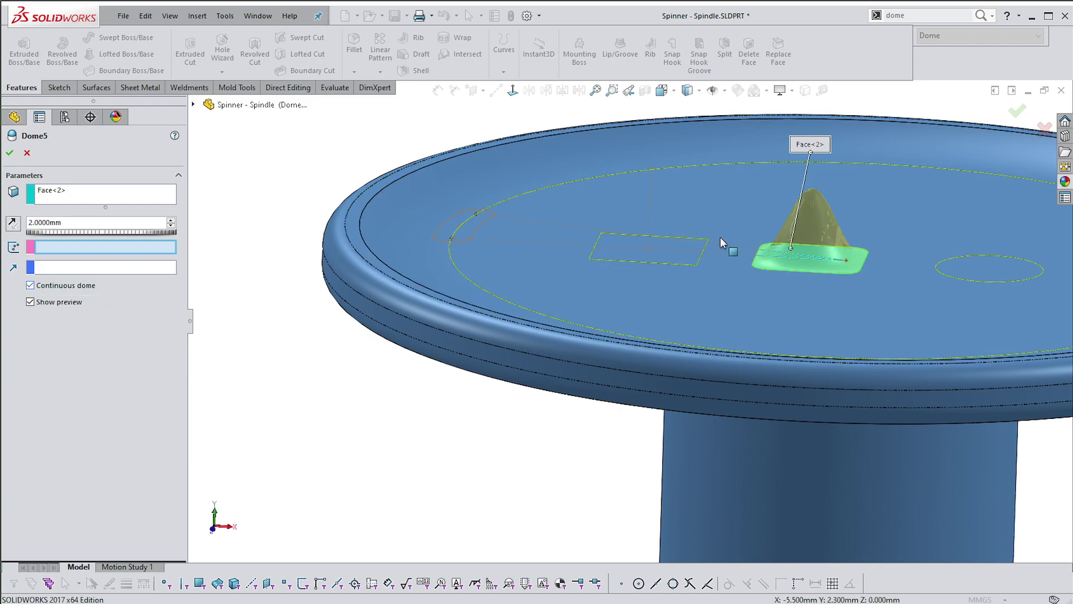
middle_drag(784, 283, 808, 222)
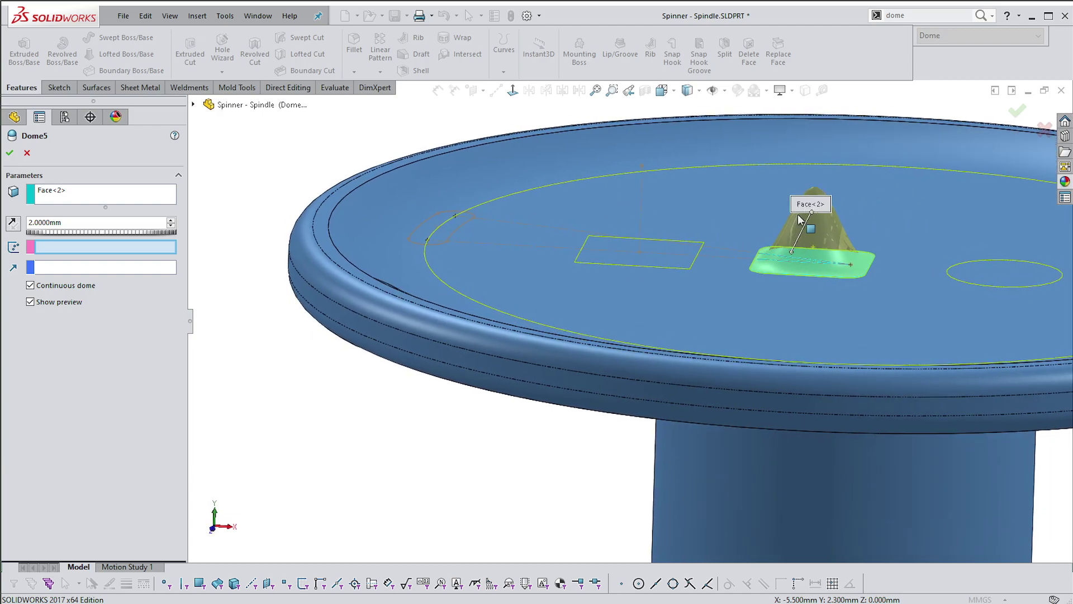
click(31, 285)
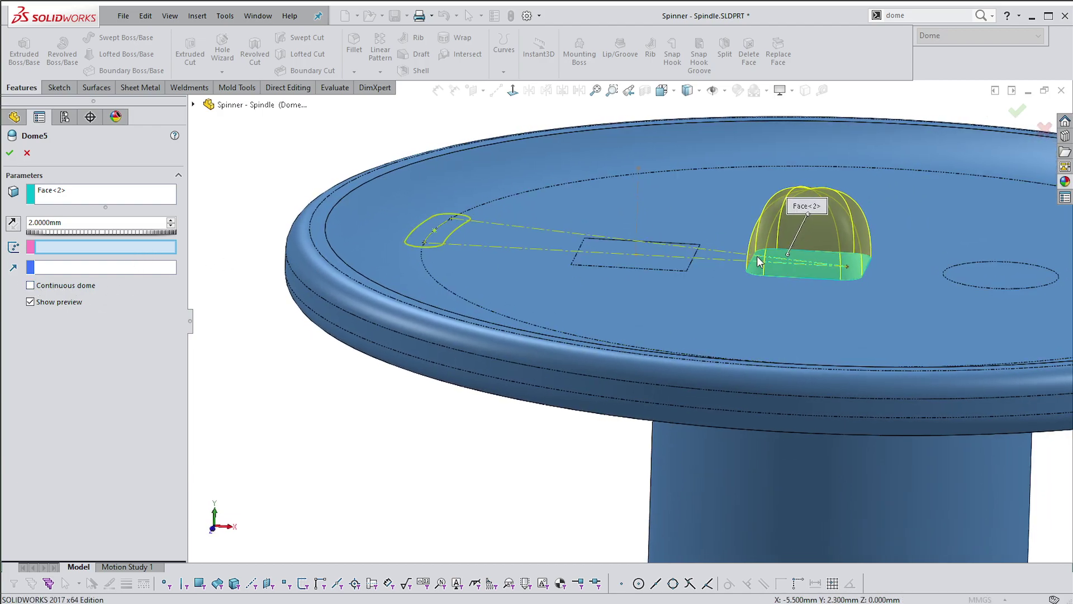
click(10, 154)
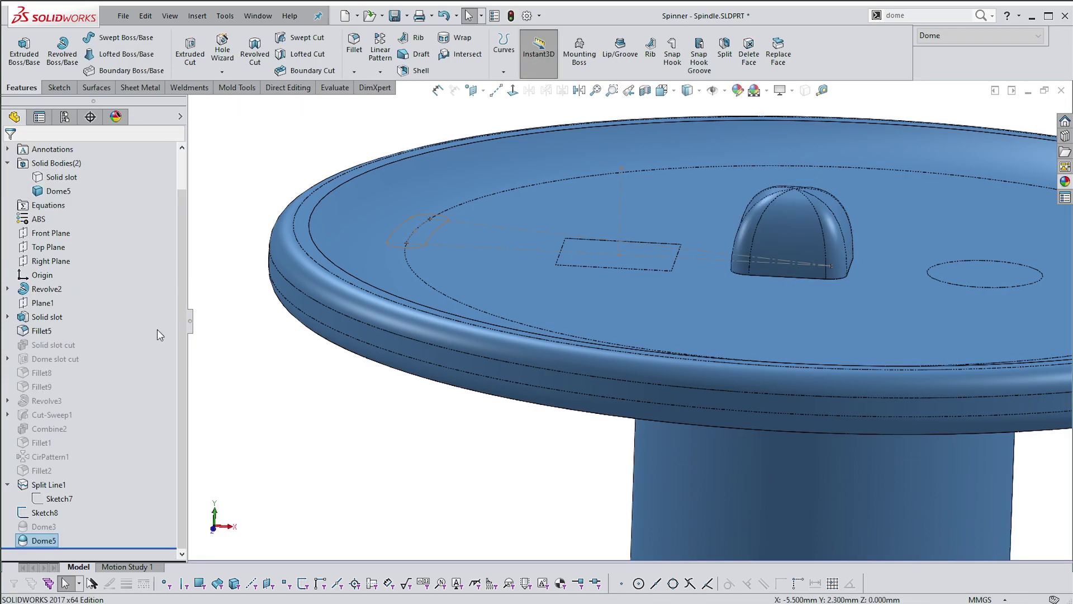
Fillet the edge around the base of the rounded-corner dome with a 0.5 mm radius.
click(788, 276)
click(883, 197)
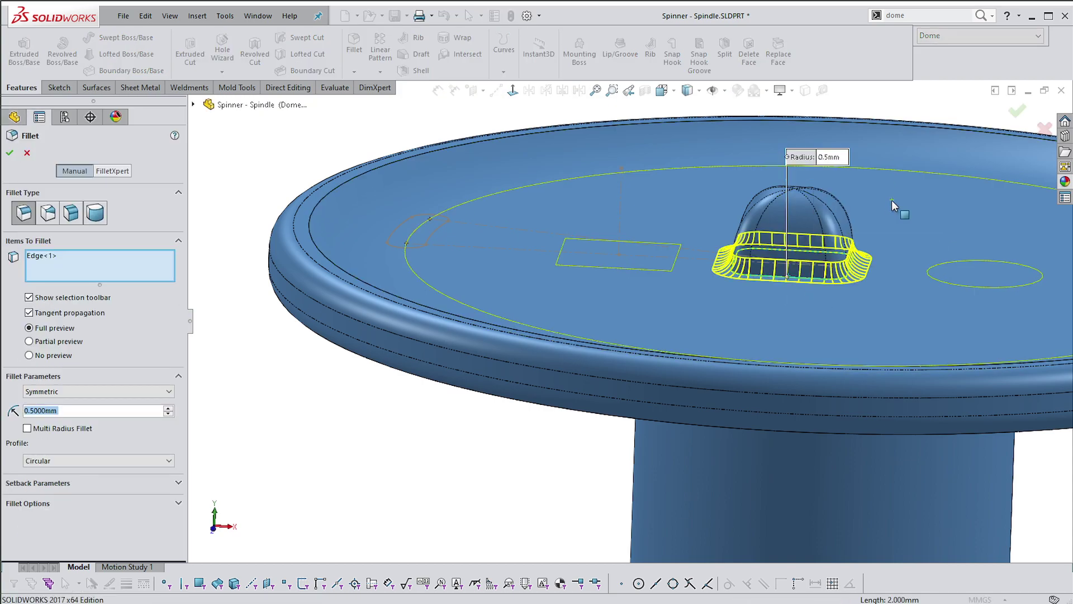
click(10, 152)
key(Return)
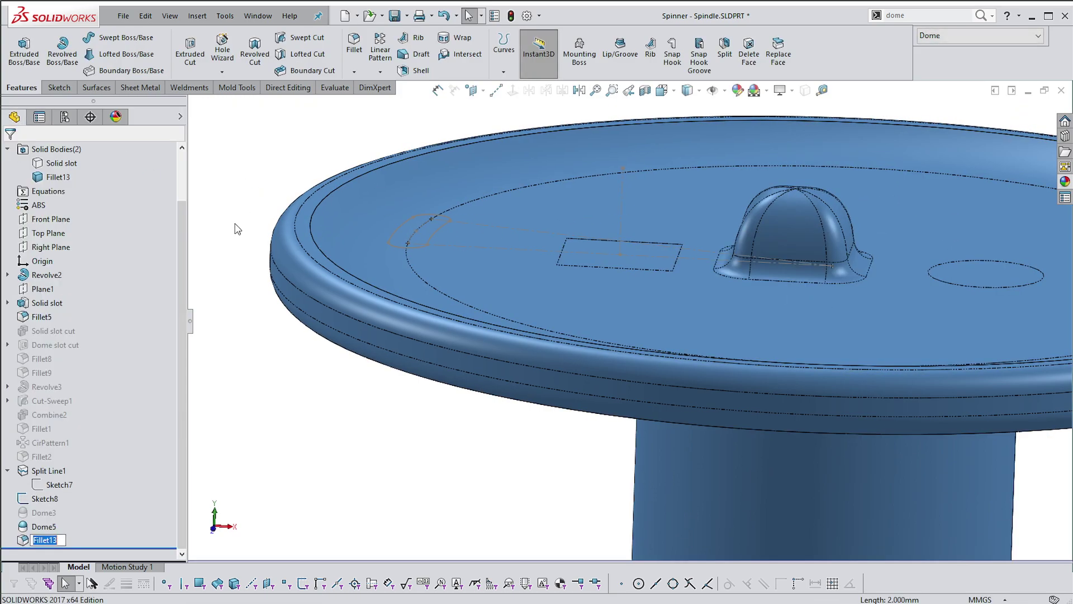
Suppress the fillet around the dome's base.
middle_drag(515, 395, 396, 391)
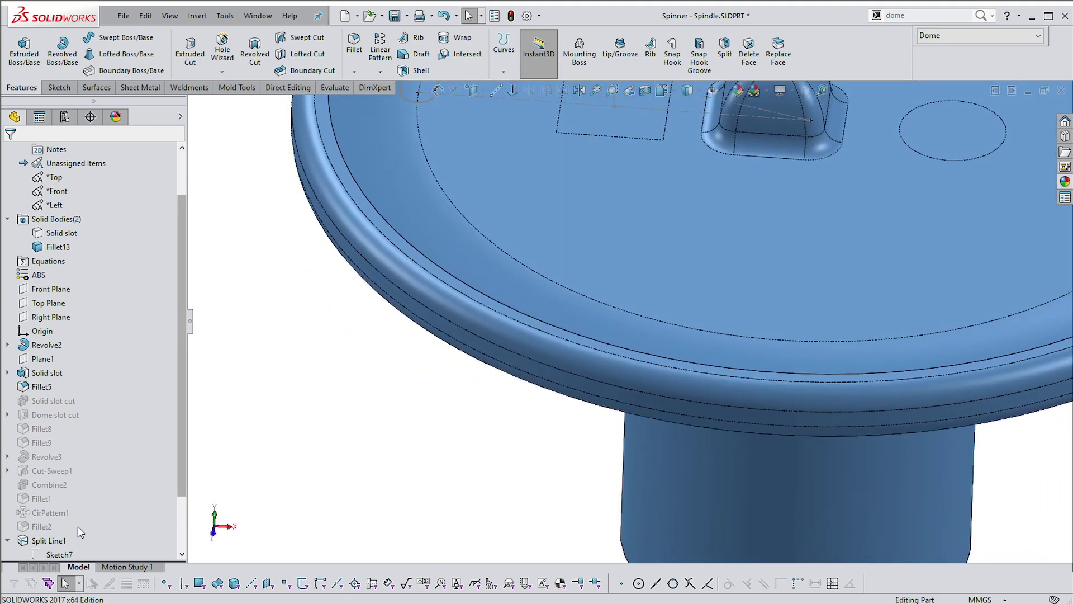
drag(182, 479, 182, 531)
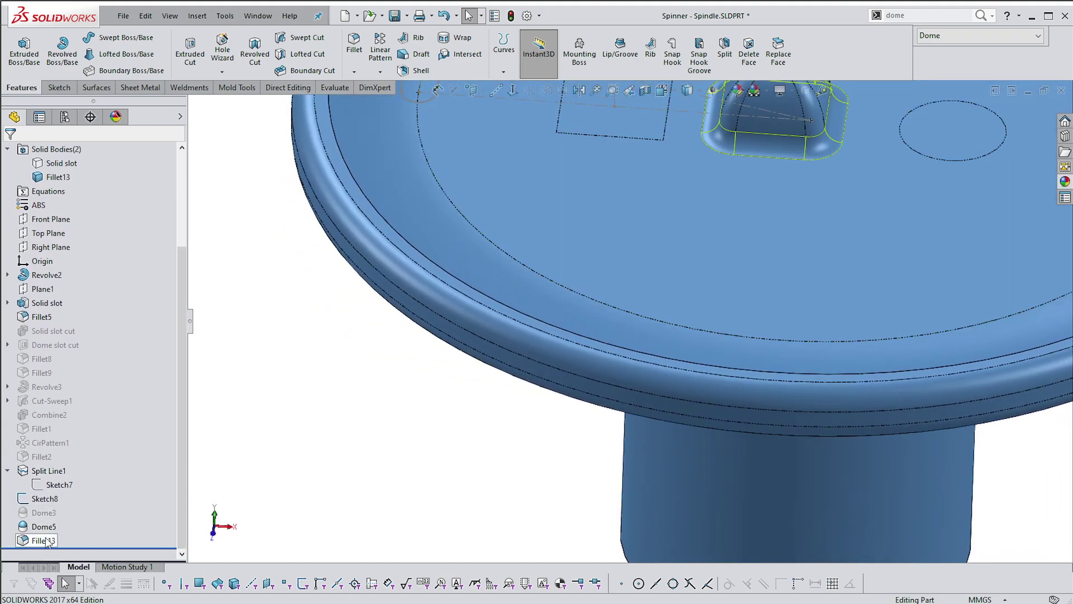
click(34, 539)
click(78, 477)
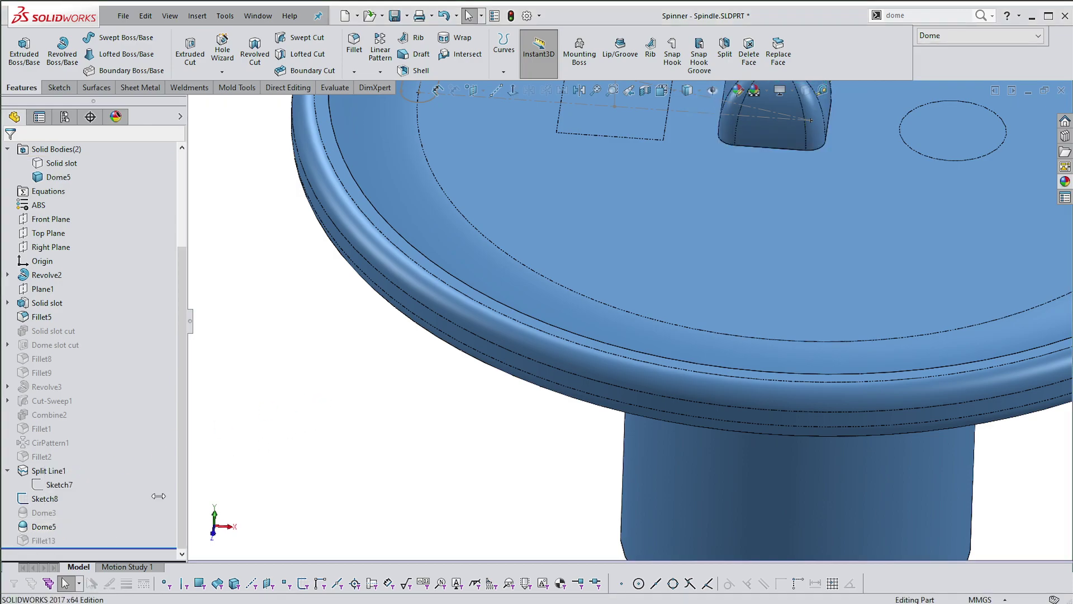
Edit the Dome5 feature and replace its face with the circular split face.
click(42, 526)
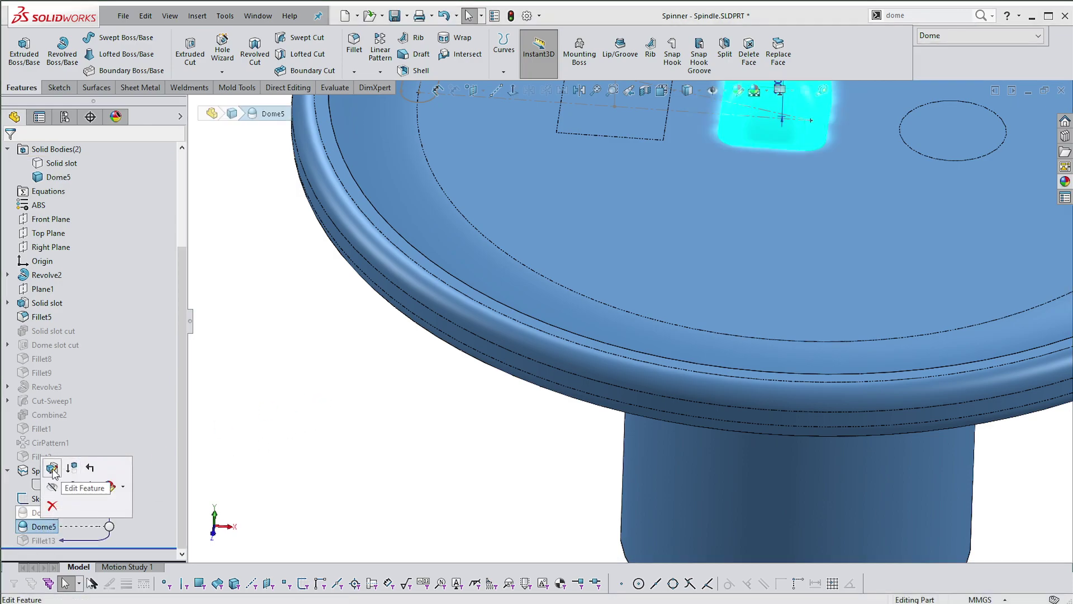
click(52, 469)
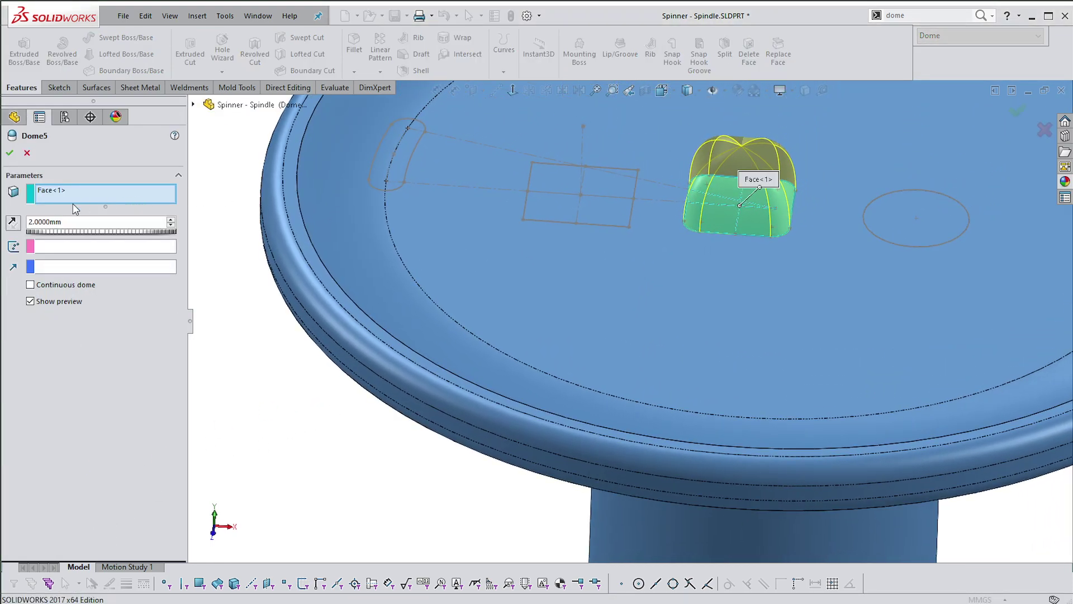
click(56, 190)
key(Delete)
click(918, 212)
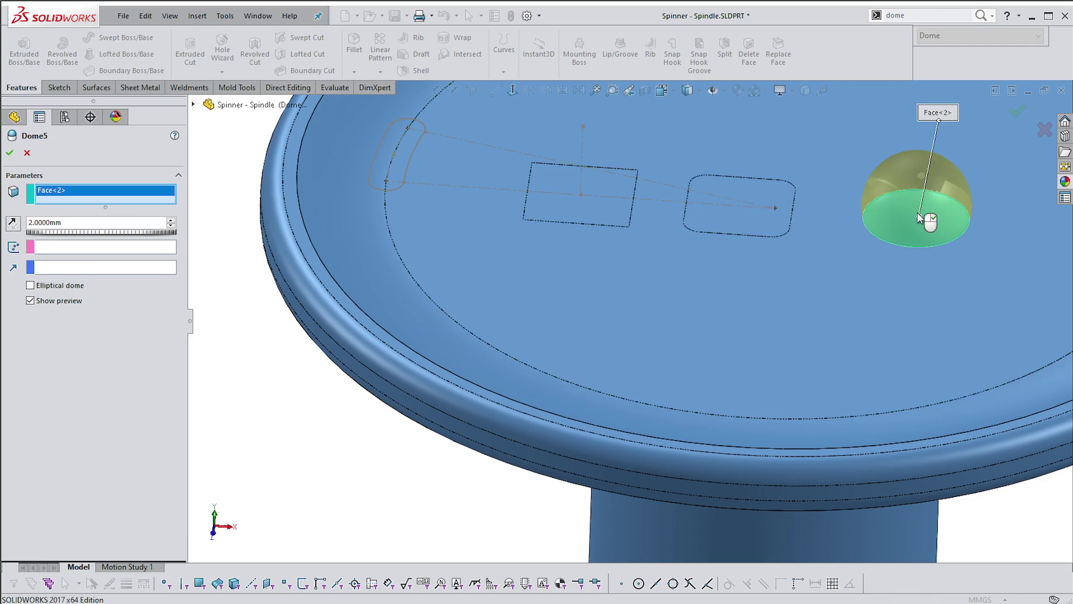
scroll(918, 212, up, 5)
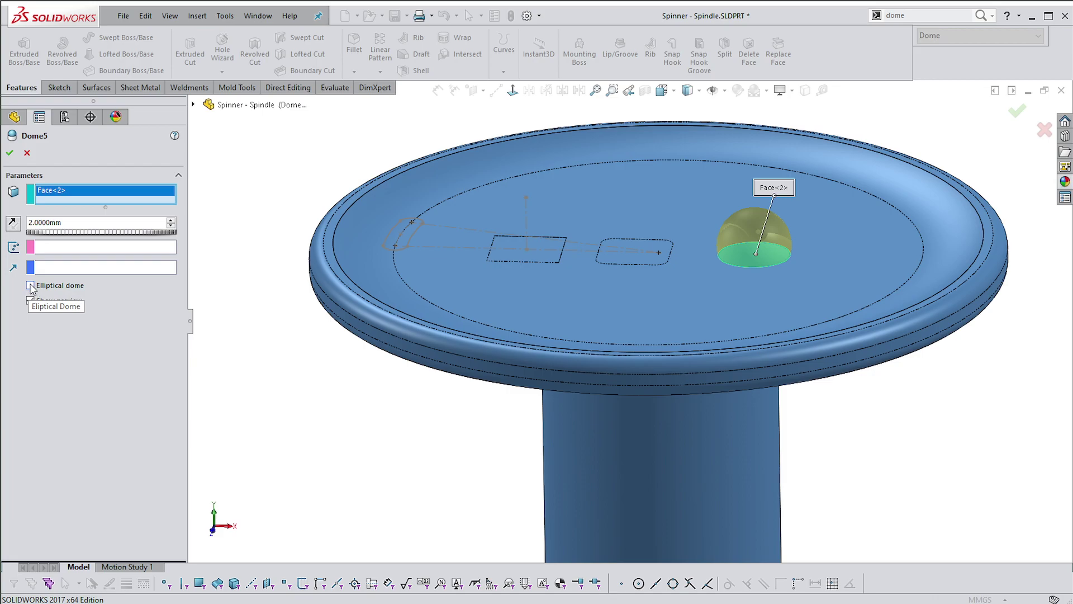
Preview the circular face's dome as elliptical at distances of 12 and 22 mm, and return the distance to 2 mm.
click(31, 286)
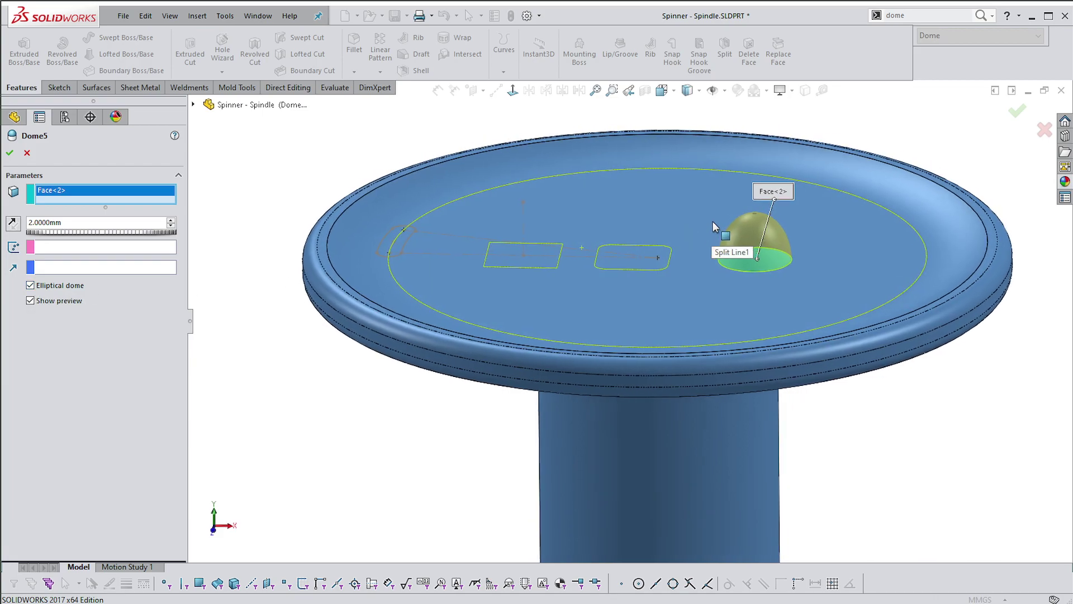
ctrl+middle_drag(713, 226, 733, 227)
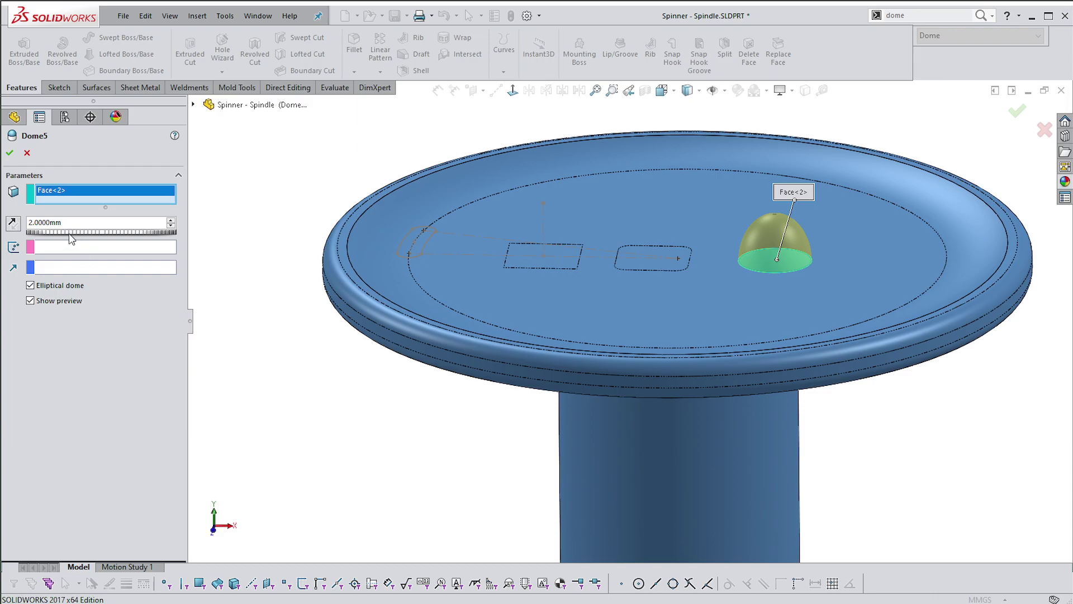
text(1)
key(Return)
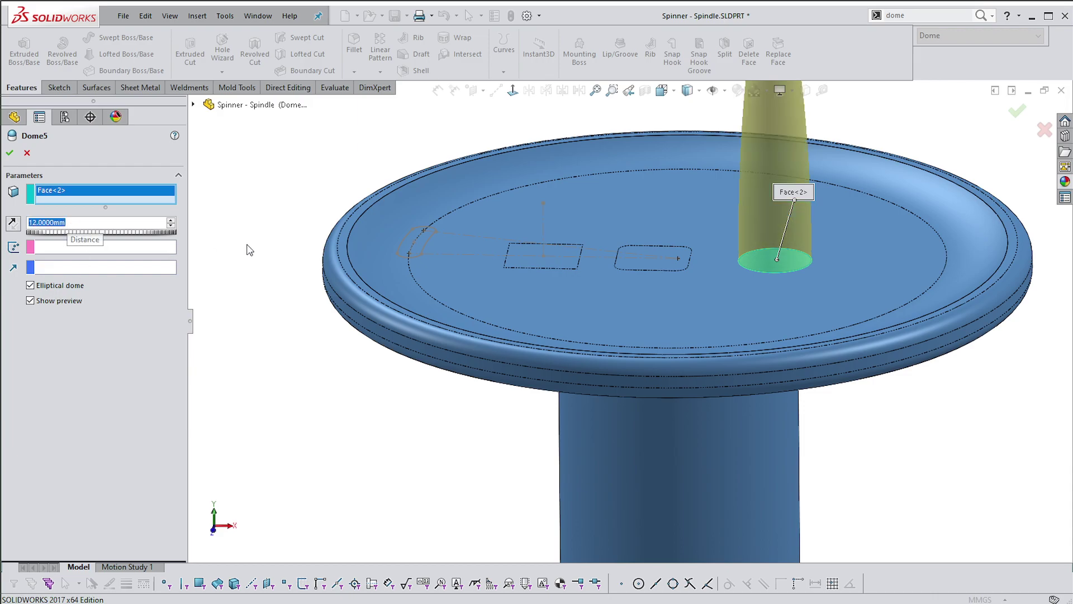
scroll(314, 252, up, 2)
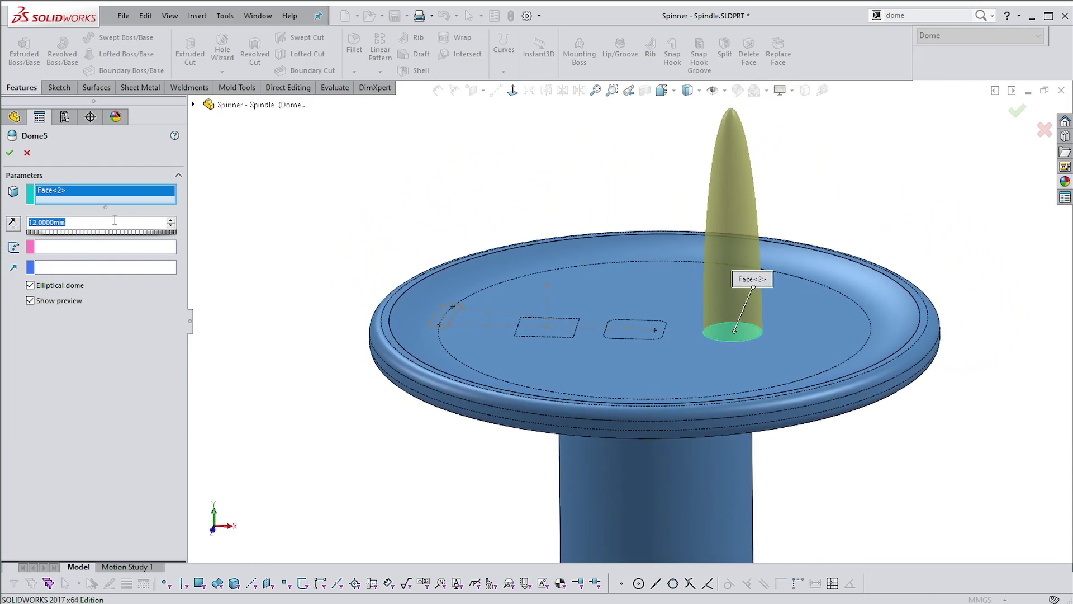
scroll(87, 222, up, 1)
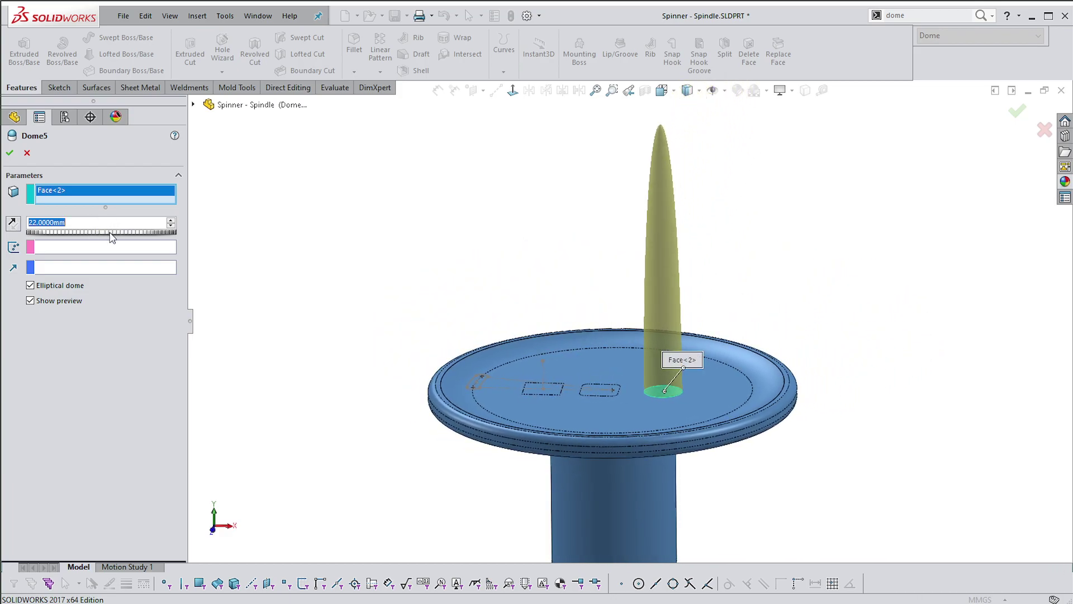
scroll(73, 223, down, 2)
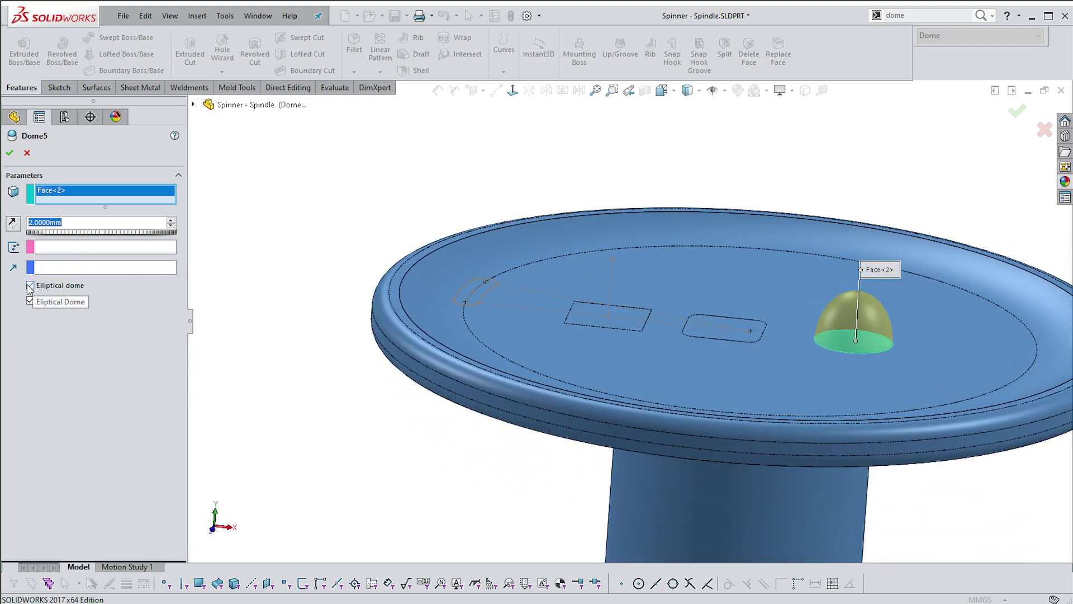
Turn off the elliptical option, preview the circular dome at 12 mm, and finish it with a distance of 1 mm.
click(47, 285)
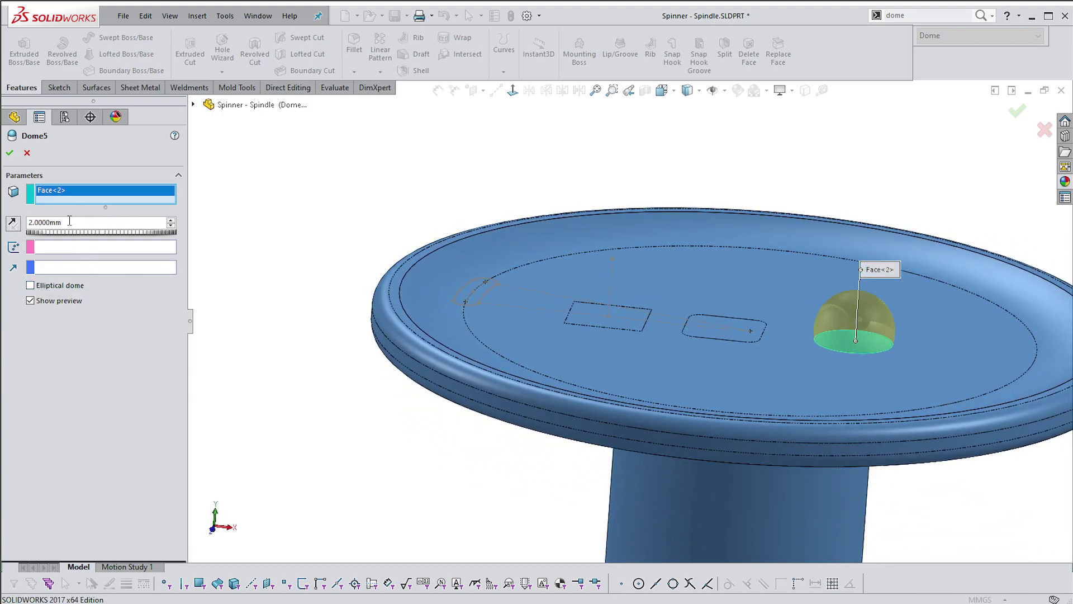
scroll(69, 221, up, 1)
scroll(559, 207, up, 3)
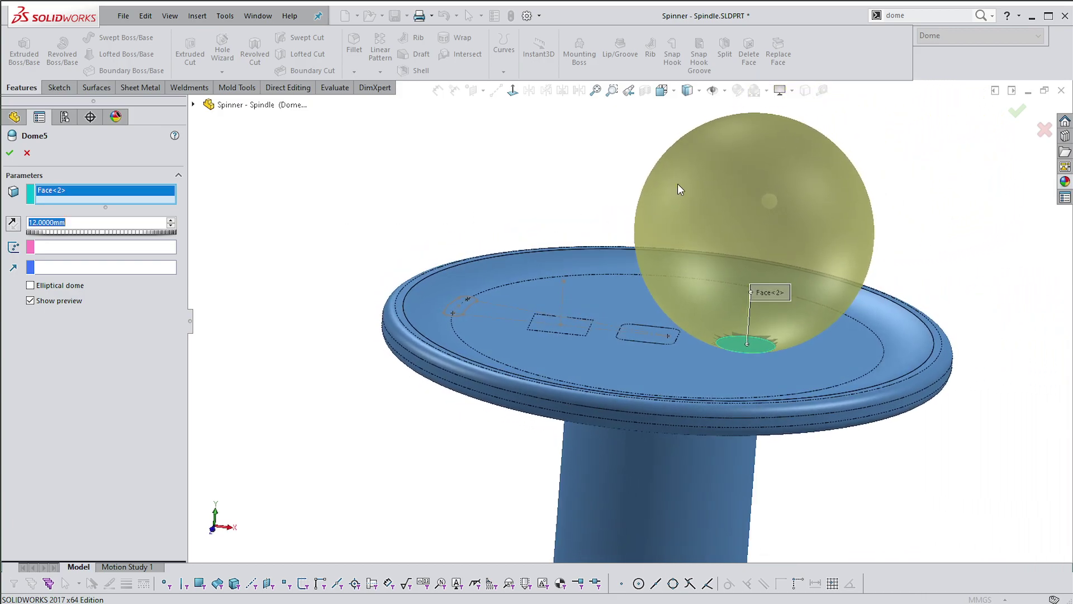
scroll(75, 222, down, 1)
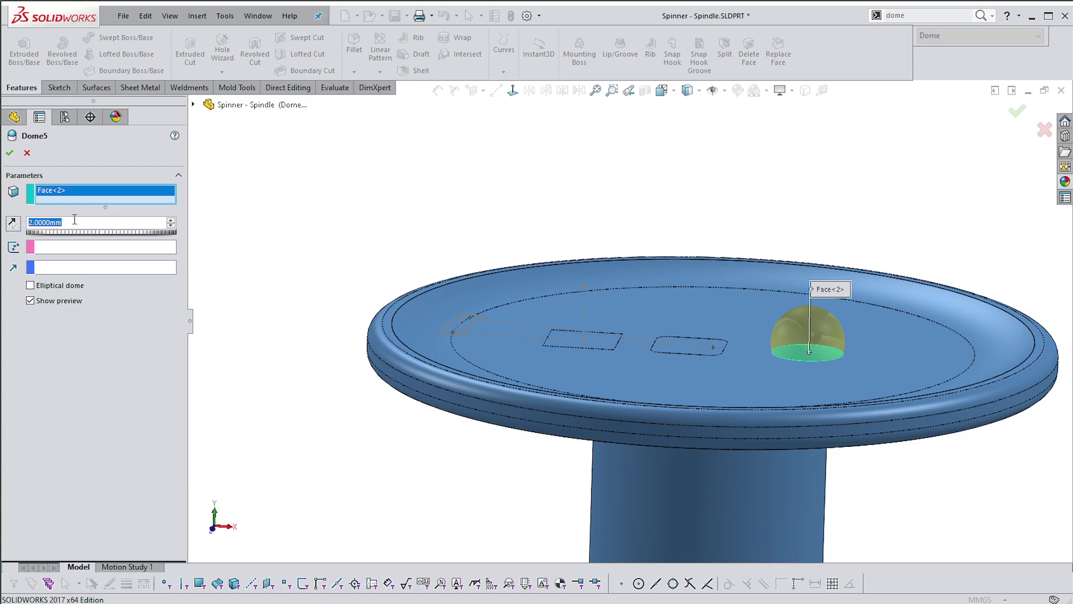
scroll(75, 219, down, 1)
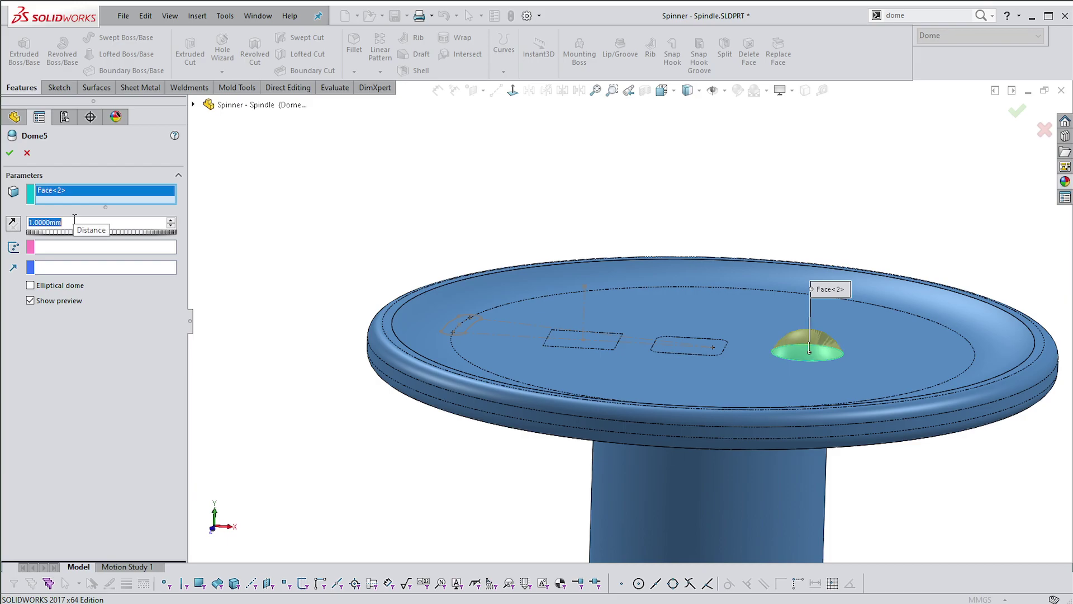
click(10, 153)
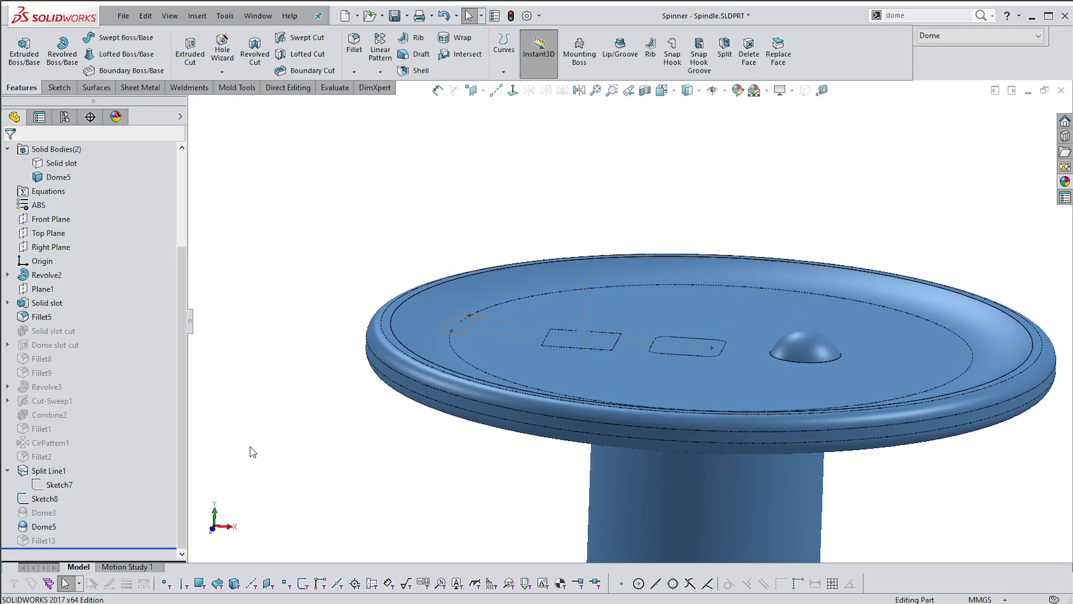
Suppress the Dome5 feature and the Split Line1 feature.
click(44, 526)
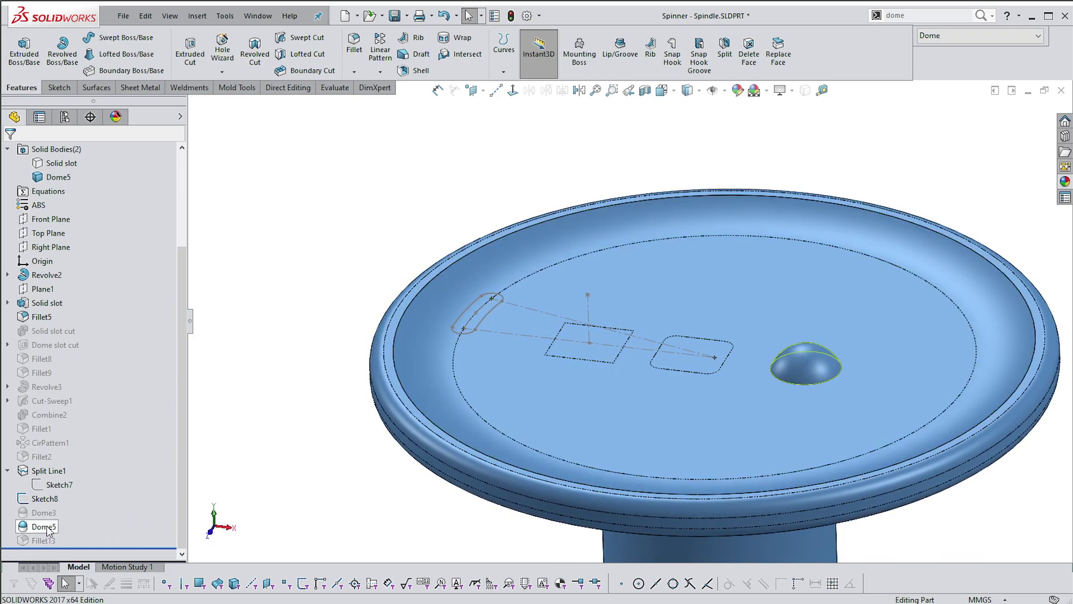
click(77, 488)
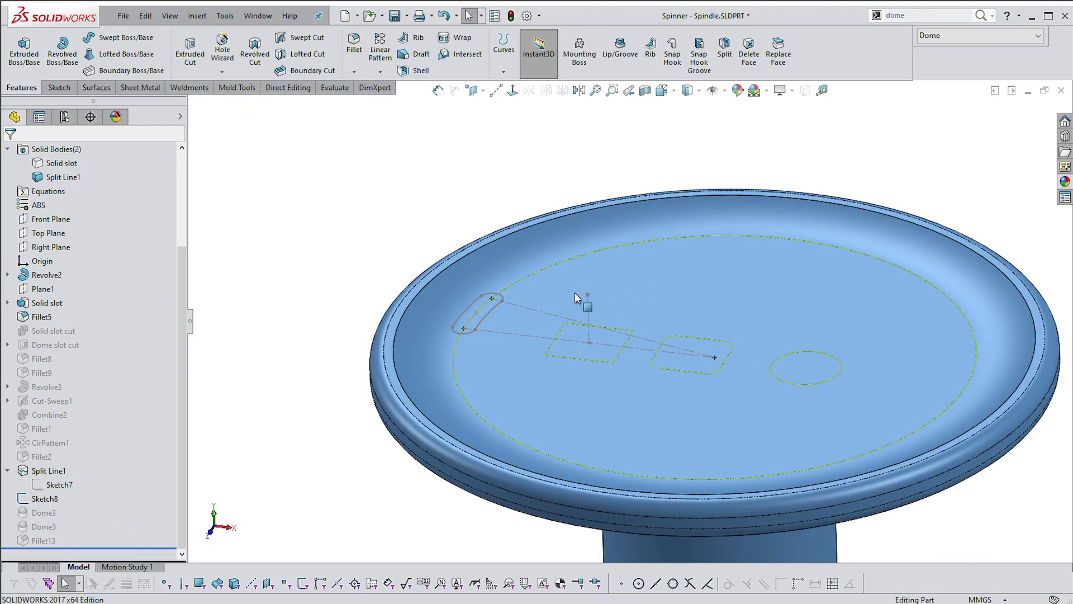
click(62, 470)
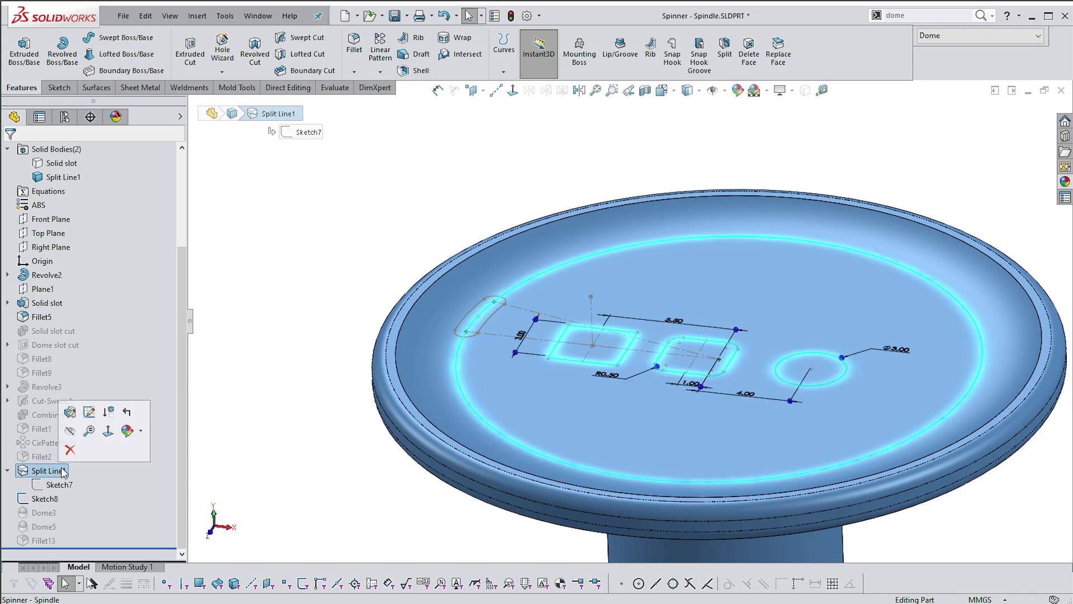
click(109, 412)
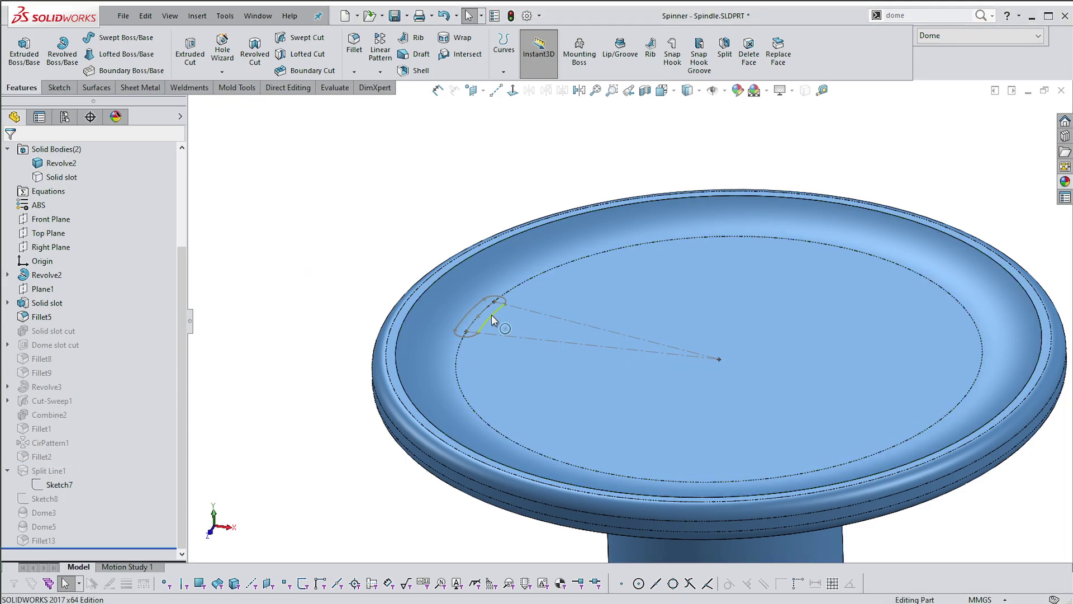
View the slots in the Cap side configuration and return to the Dome configuration.
click(984, 35)
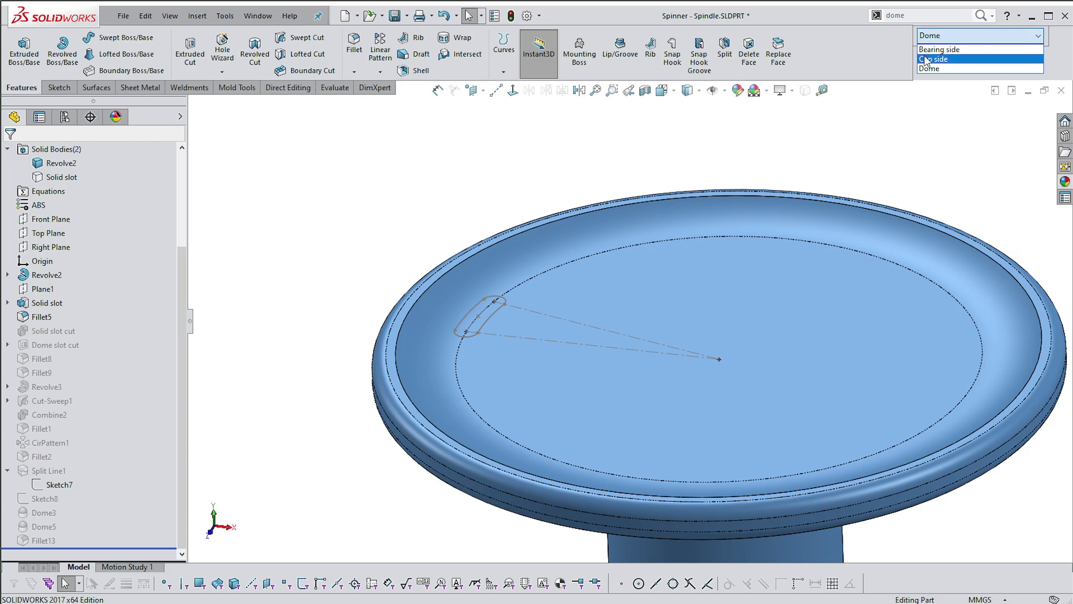
click(926, 57)
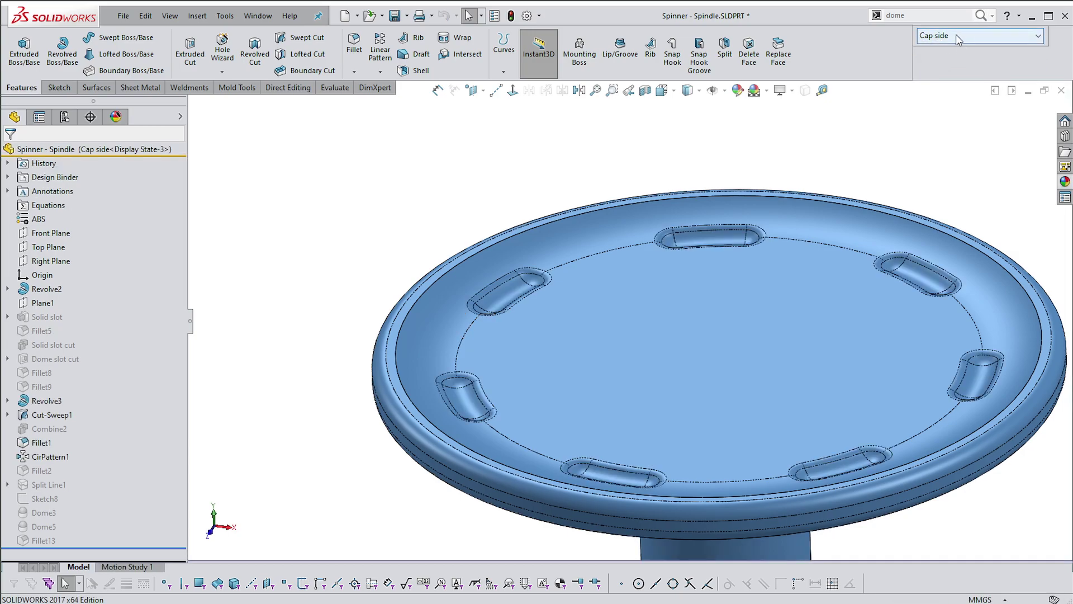
click(956, 33)
click(929, 68)
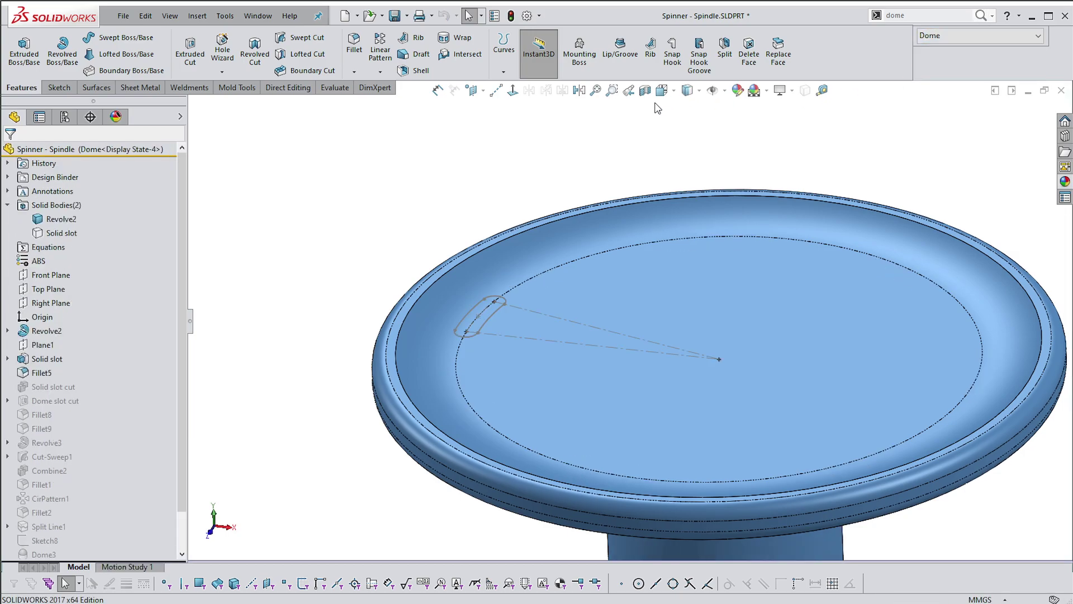
Project the curved slot sketch as a split line onto the flat inner face and the adjoining curved face, and check the split.
scroll(481, 325, down, 5)
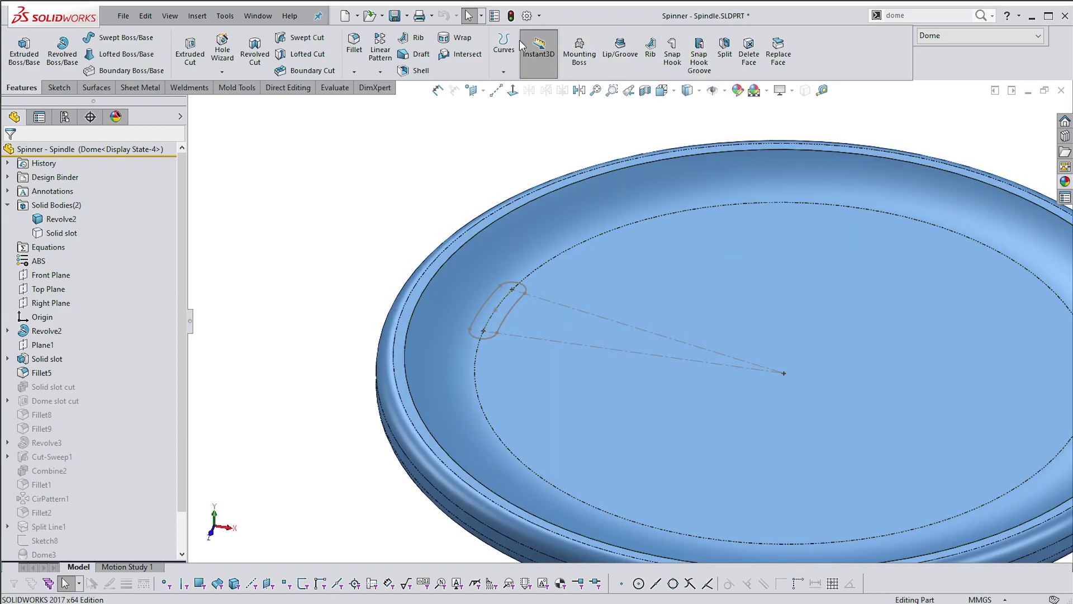
click(512, 72)
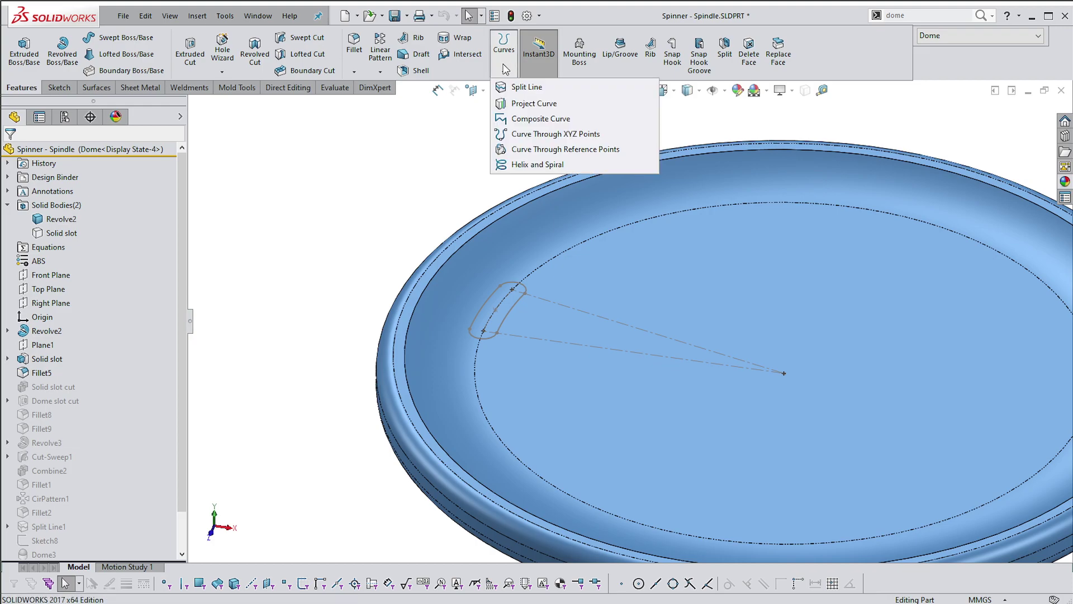
click(515, 88)
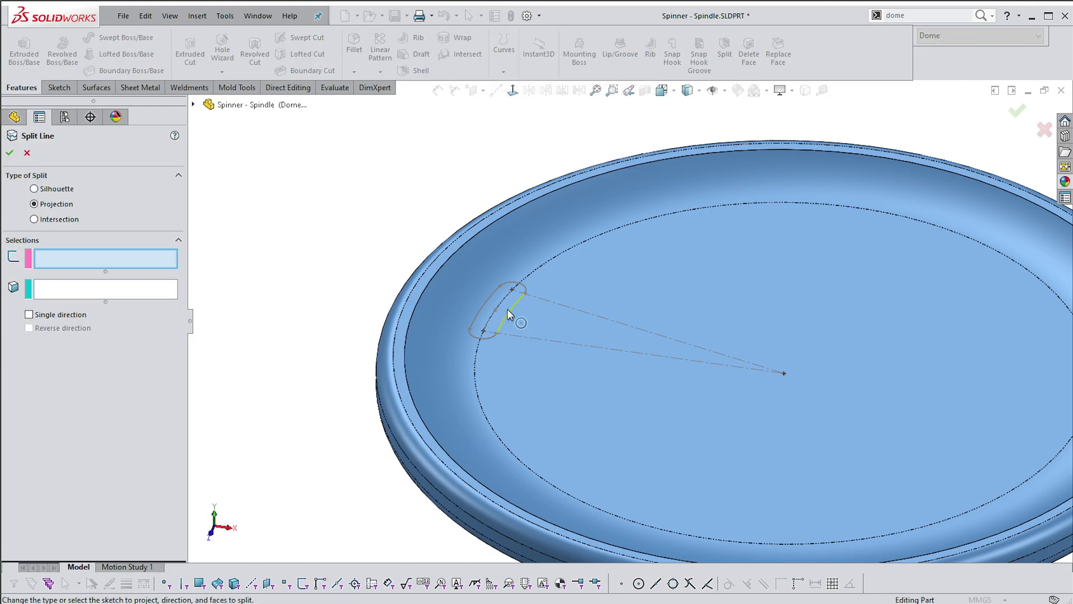
click(507, 310)
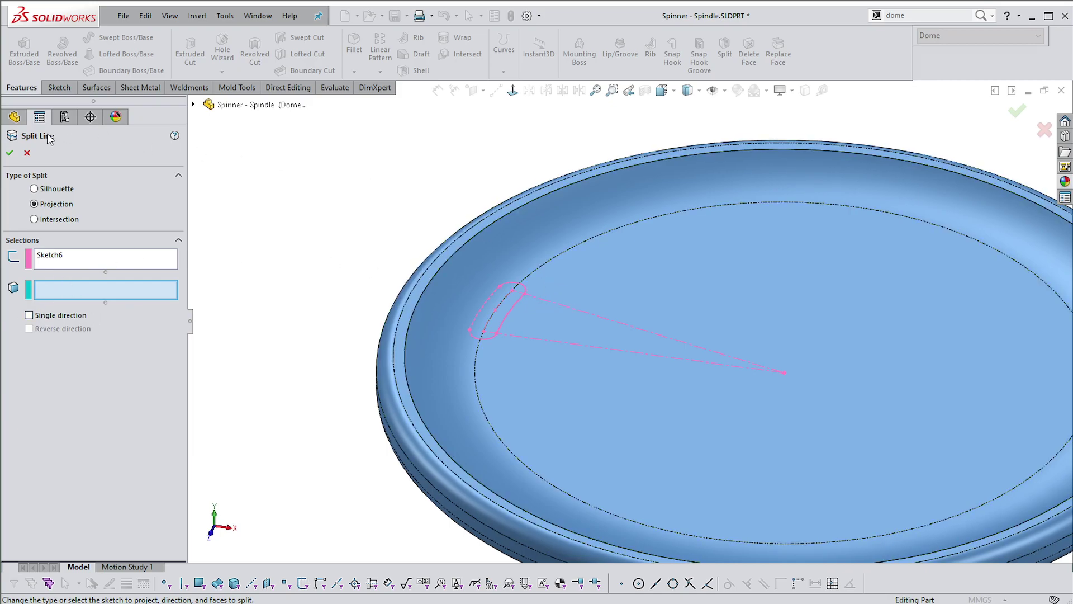
click(9, 153)
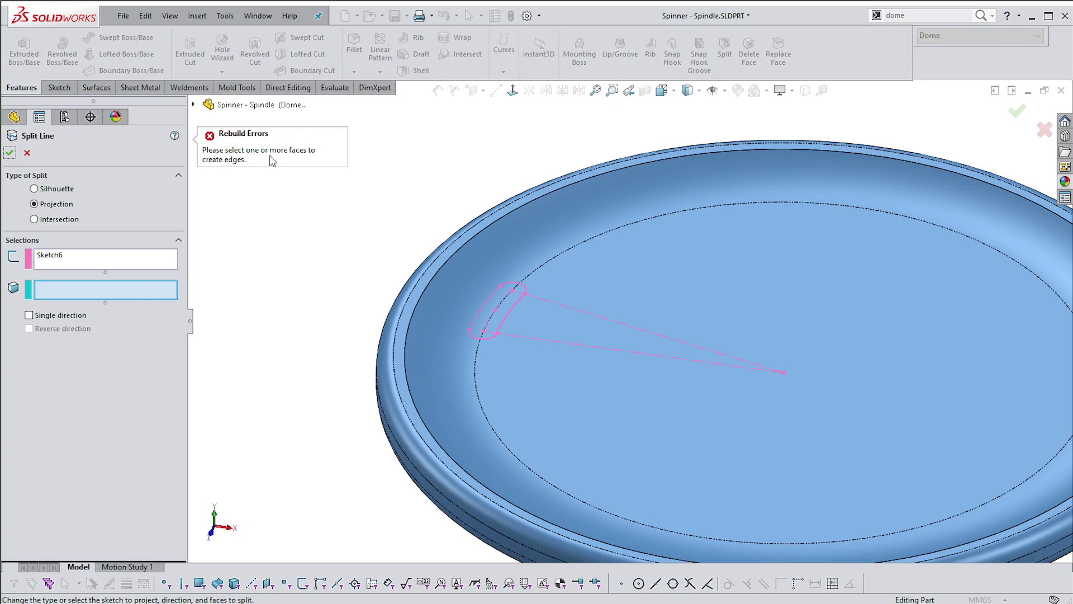
click(575, 305)
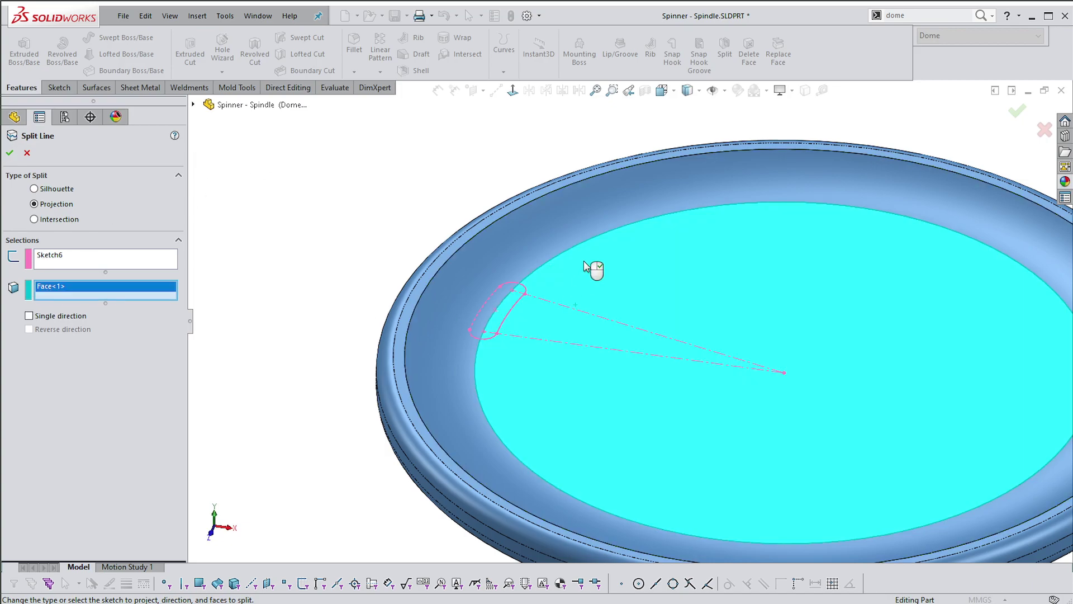
click(547, 232)
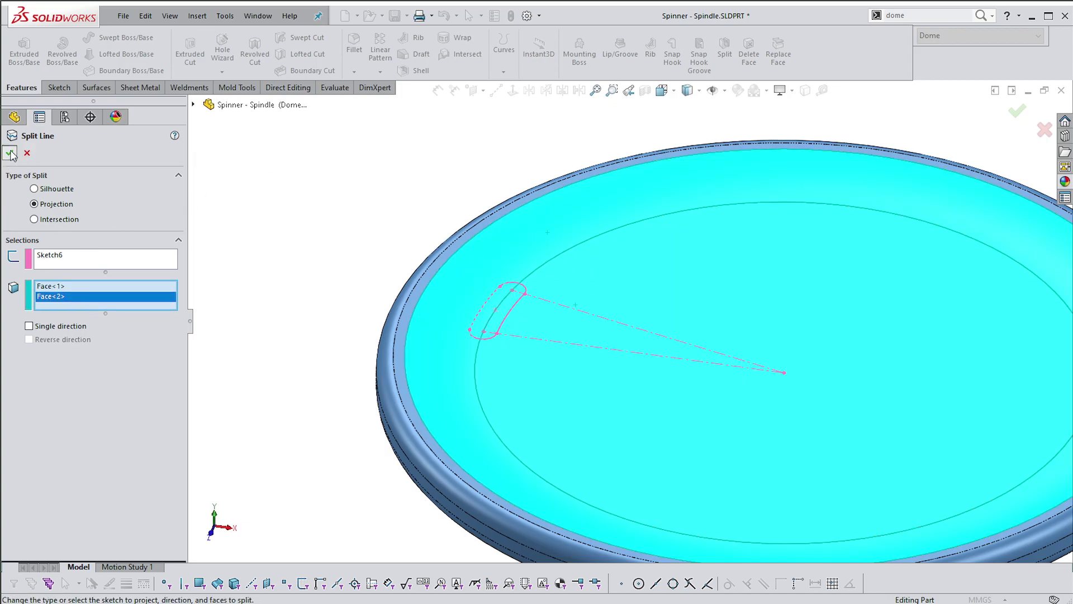
click(10, 153)
scroll(503, 302, down, 5)
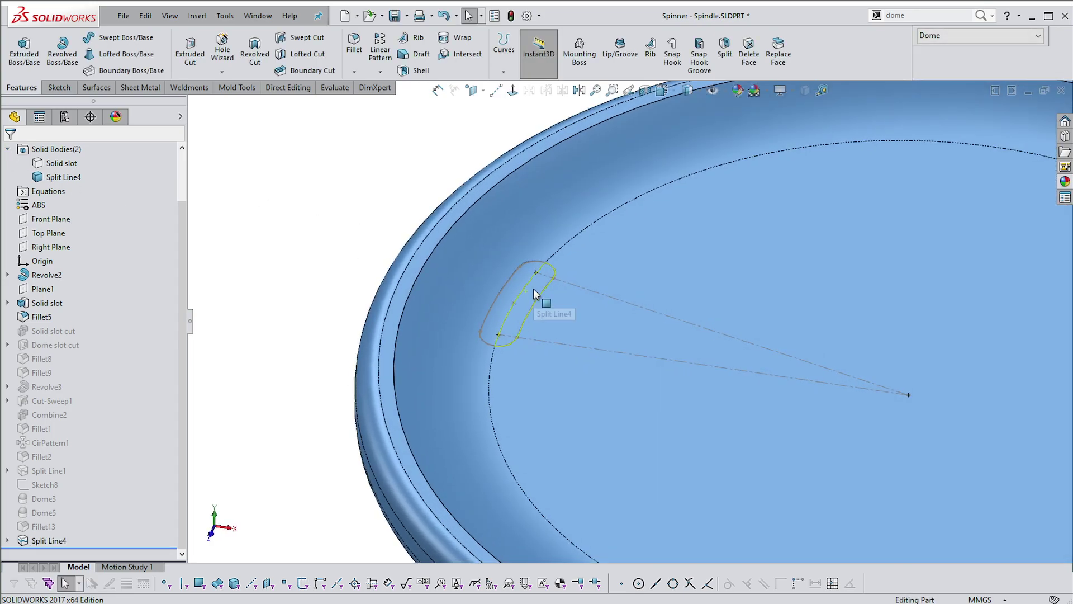
click(534, 288)
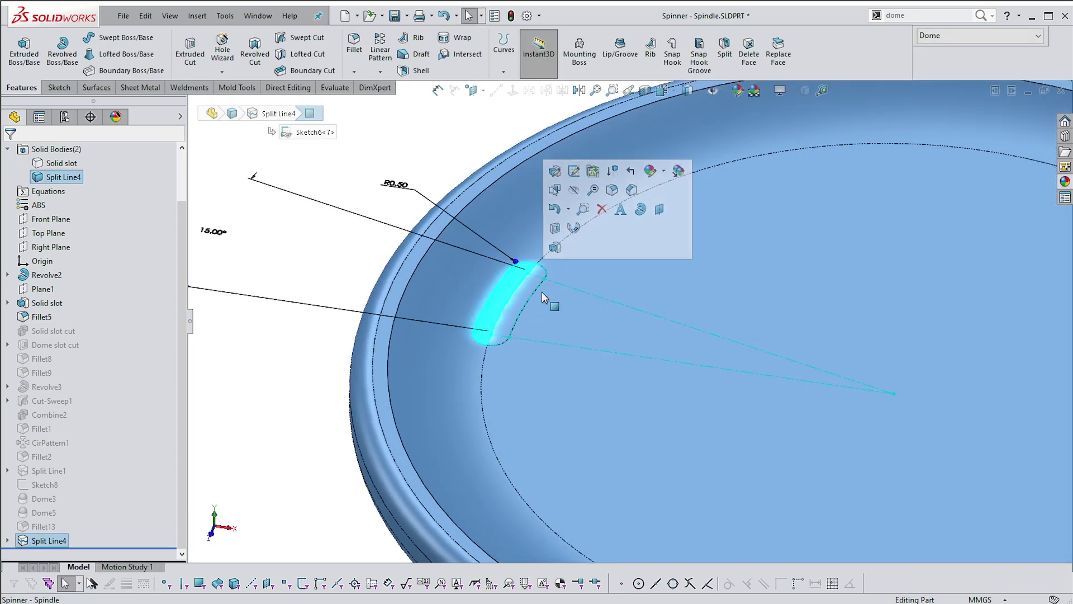
scroll(431, 319, up, 1)
click(407, 219)
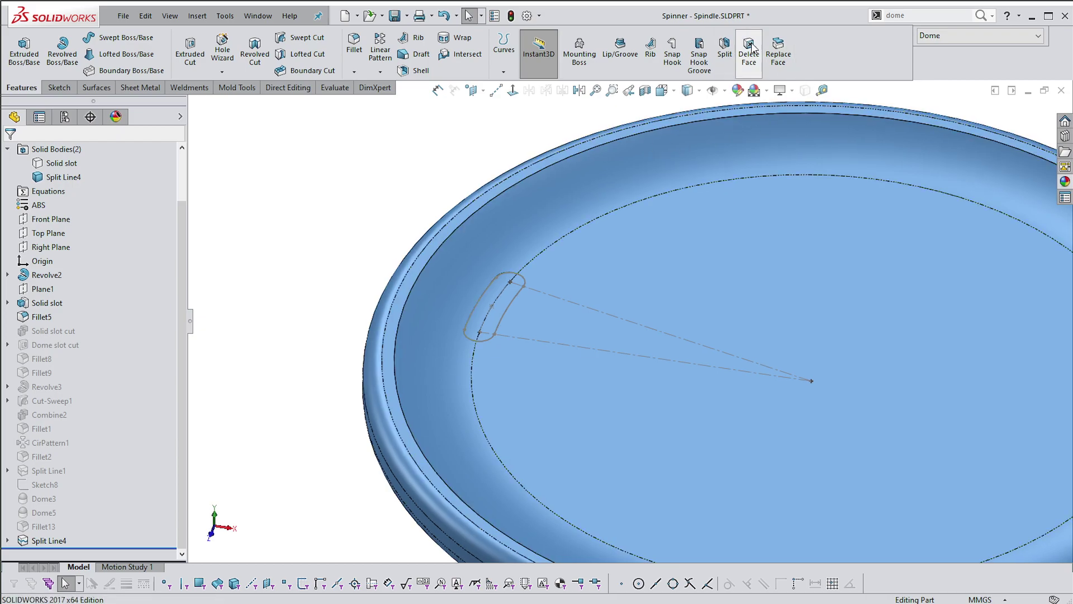
Start a Dome on both halves of the split slot area and try a distance of 4 mm.
click(981, 15)
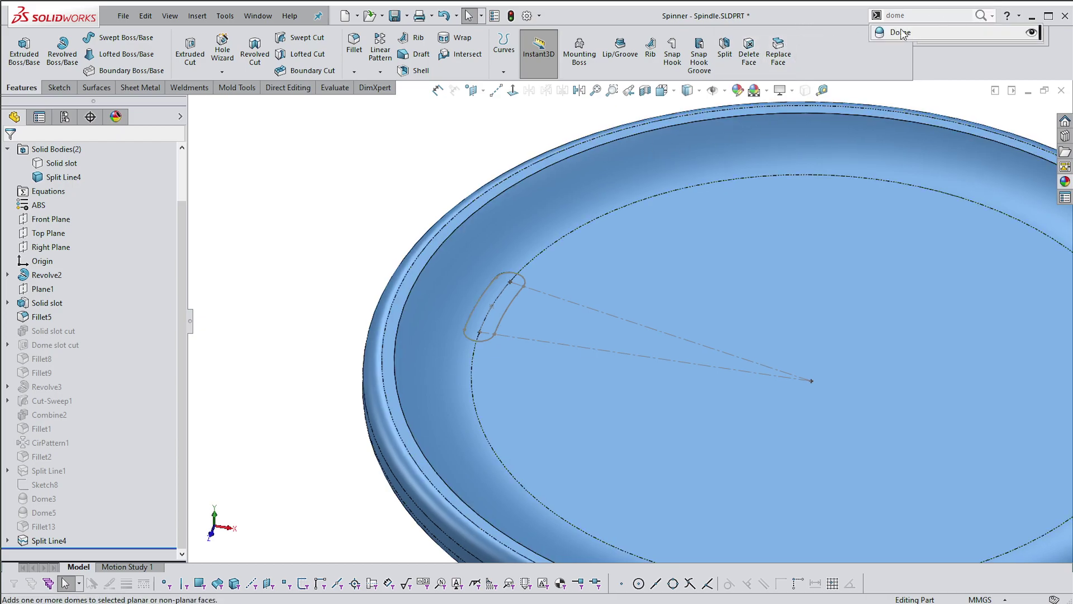
click(901, 32)
scroll(510, 299, down, 2)
click(521, 291)
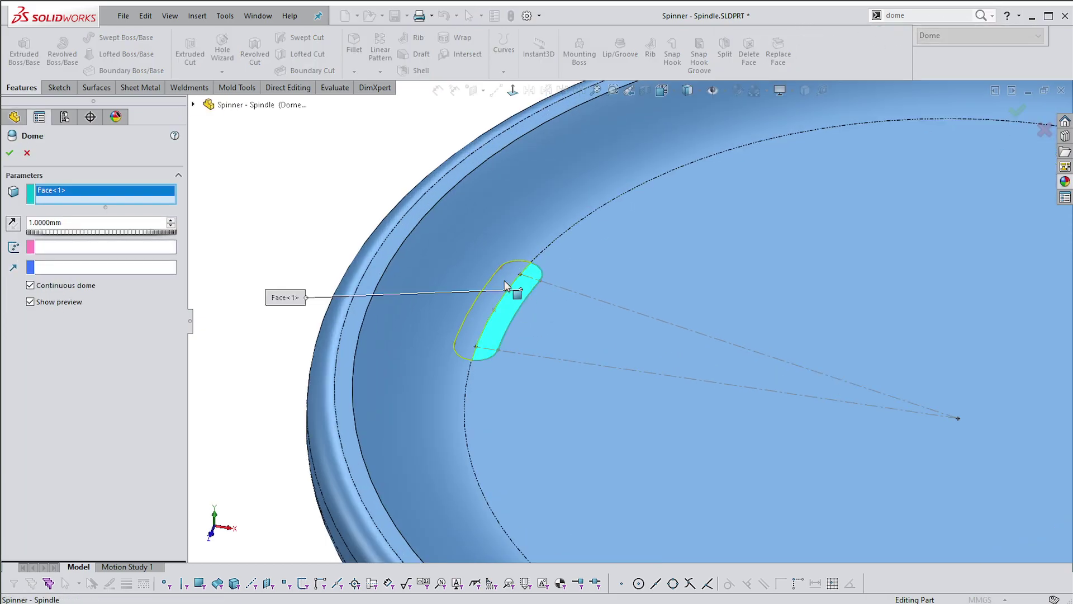
click(504, 279)
click(77, 234)
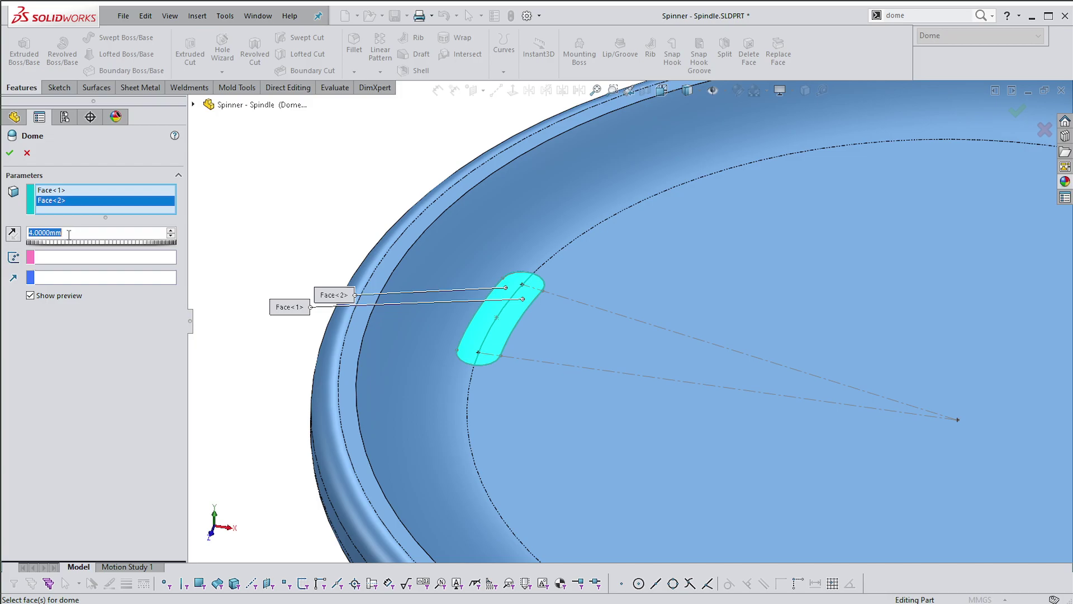
scroll(313, 254, up, 3)
scroll(263, 280, down, 3)
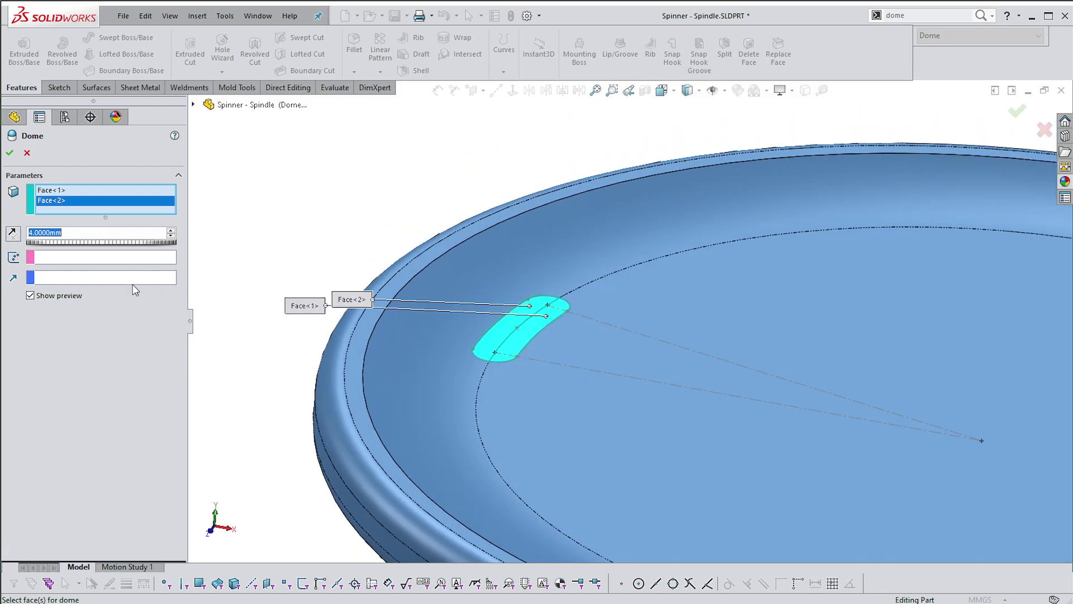
click(12, 153)
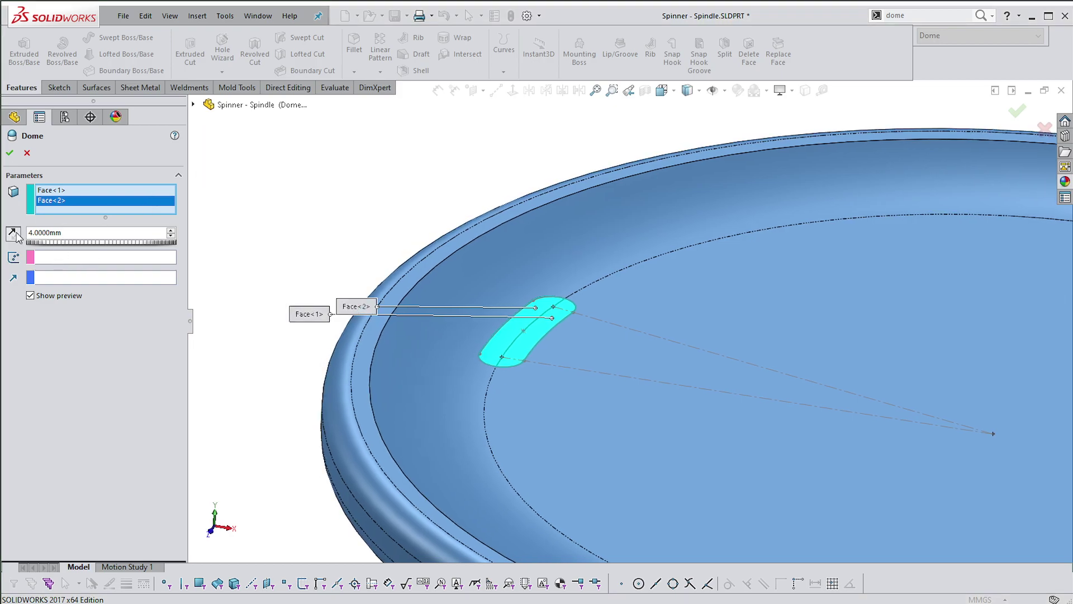
Remove both faces from the dome, reselect the two slot halves, and preview the reversed dome at 0.4 mm.
click(62, 191)
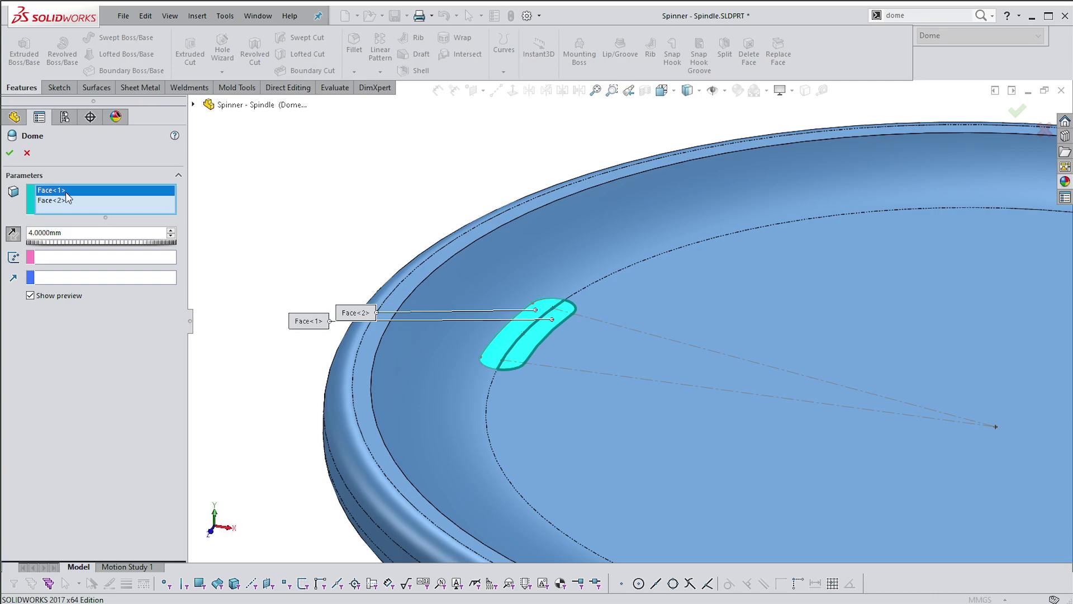
key(Delete)
click(58, 192)
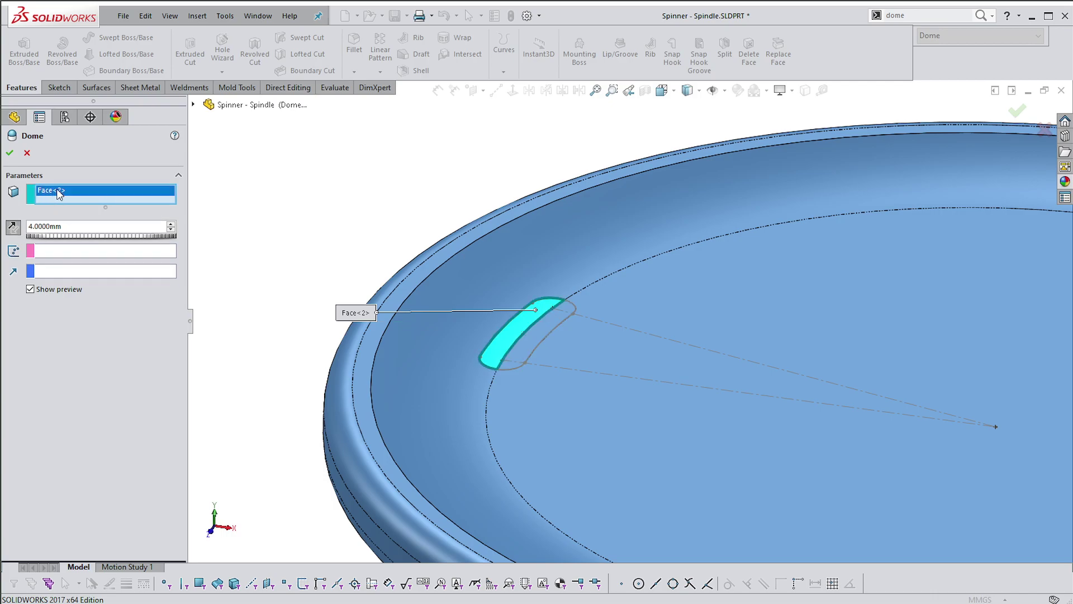
key(Delete)
click(555, 344)
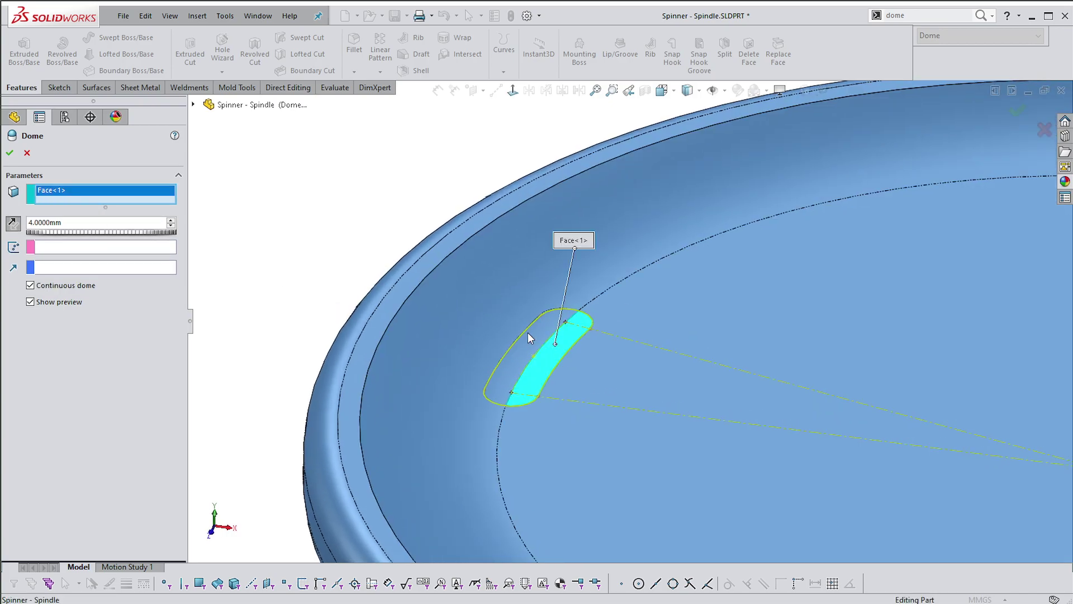
click(532, 334)
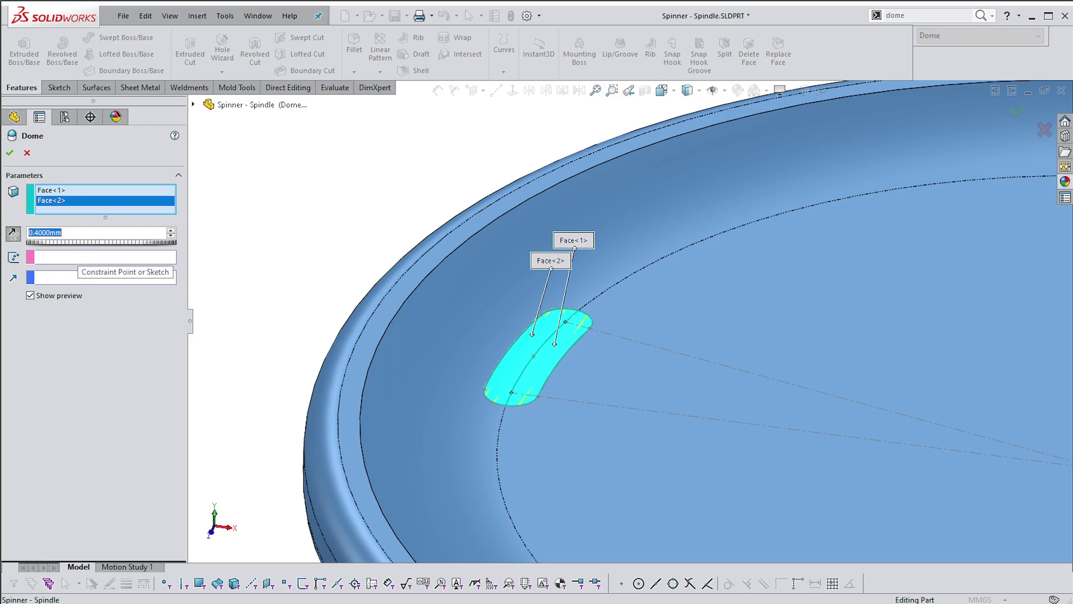
middle_drag(391, 482, 607, 336)
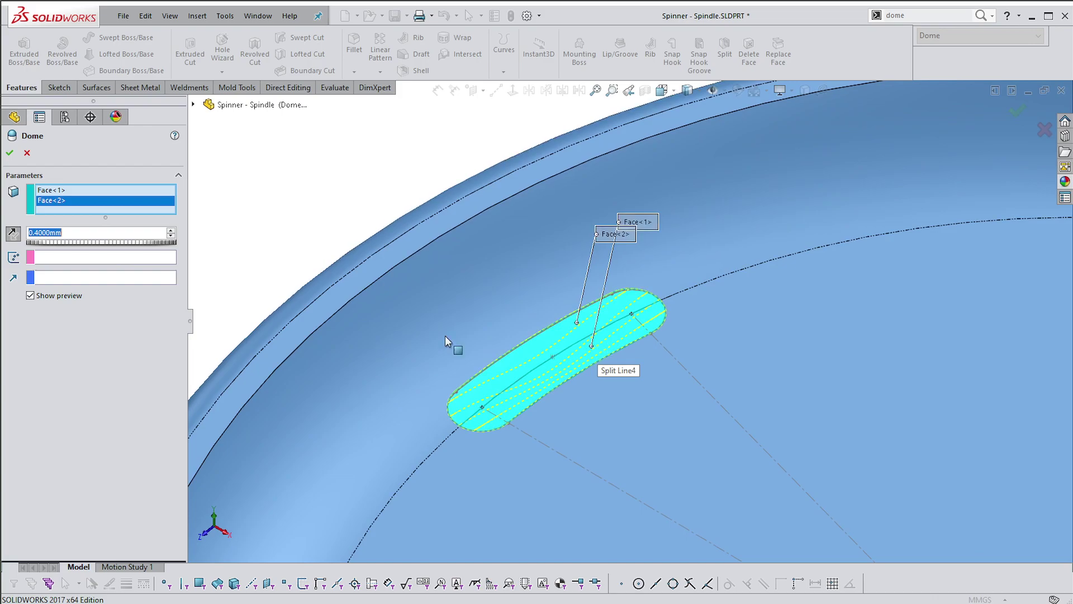
Preview the slot dome outward, return it to the inward direction, and finish it with a distance of 0.3 mm.
click(10, 230)
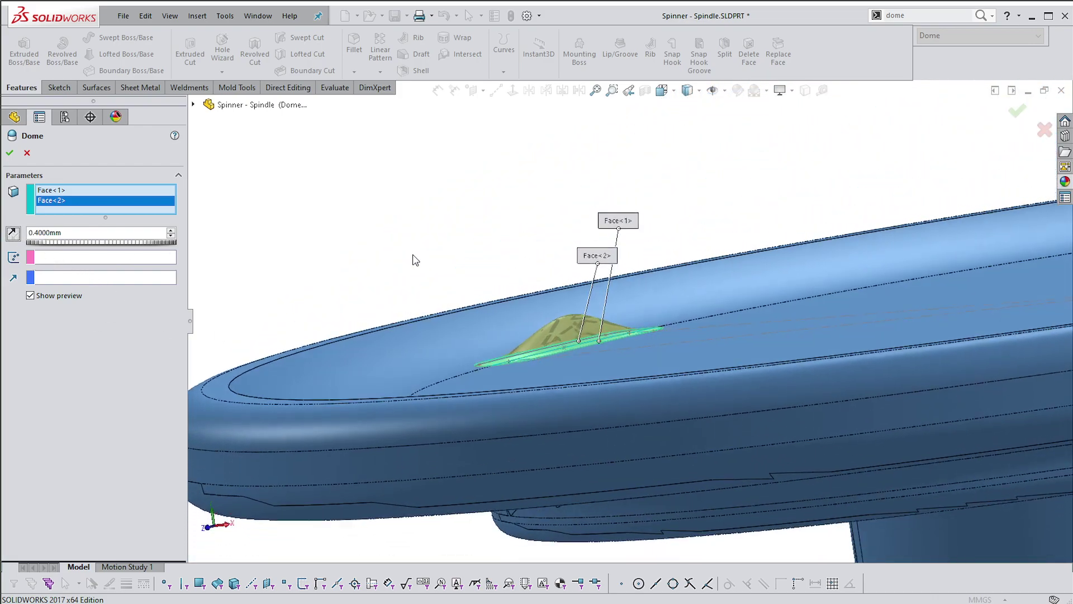
click(13, 234)
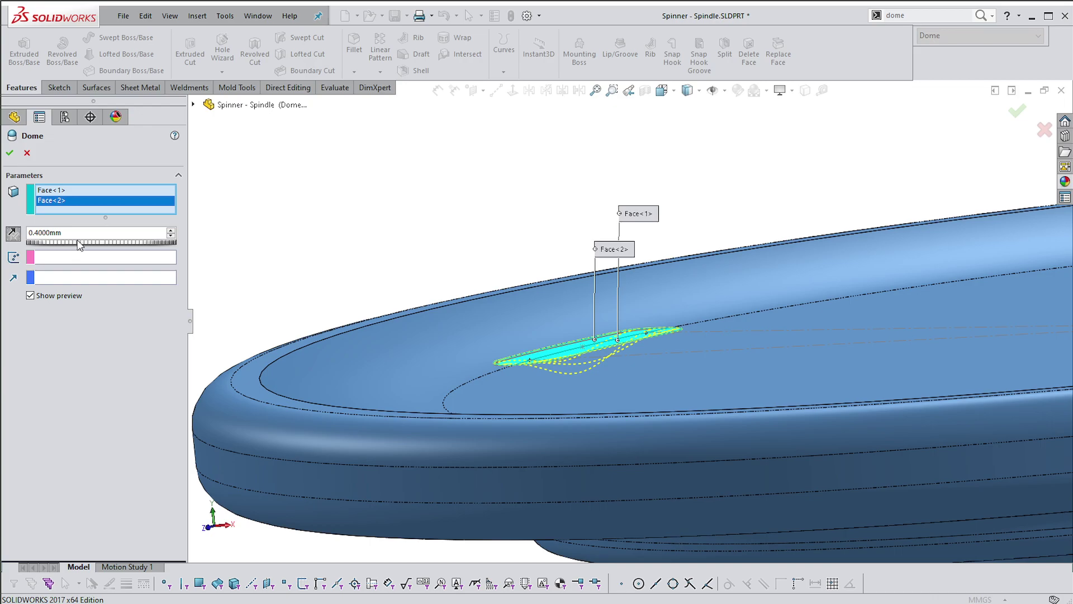
text(.3)
key(Return)
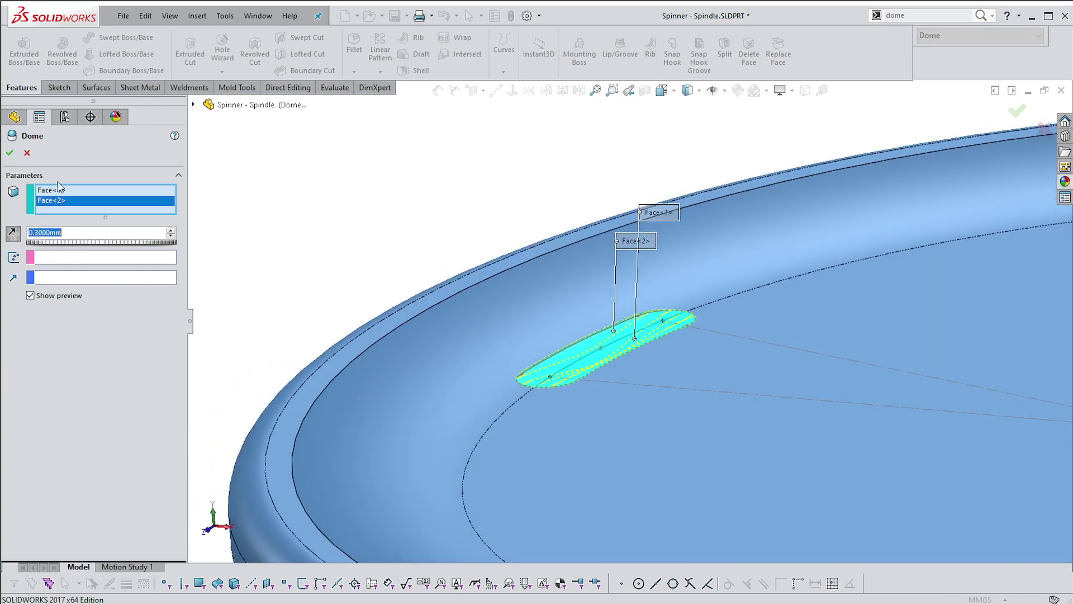
click(10, 153)
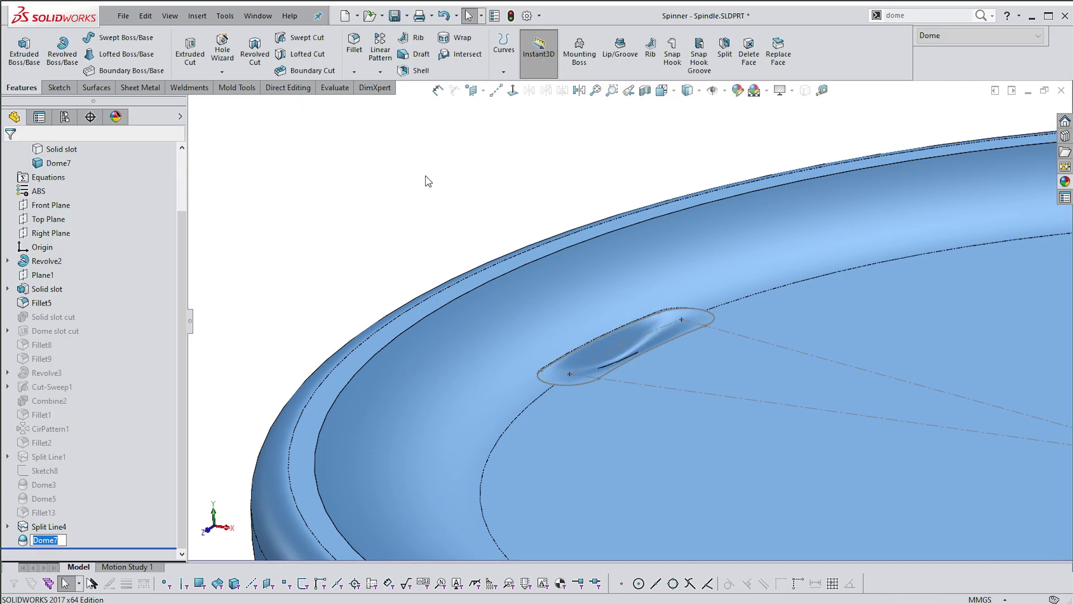